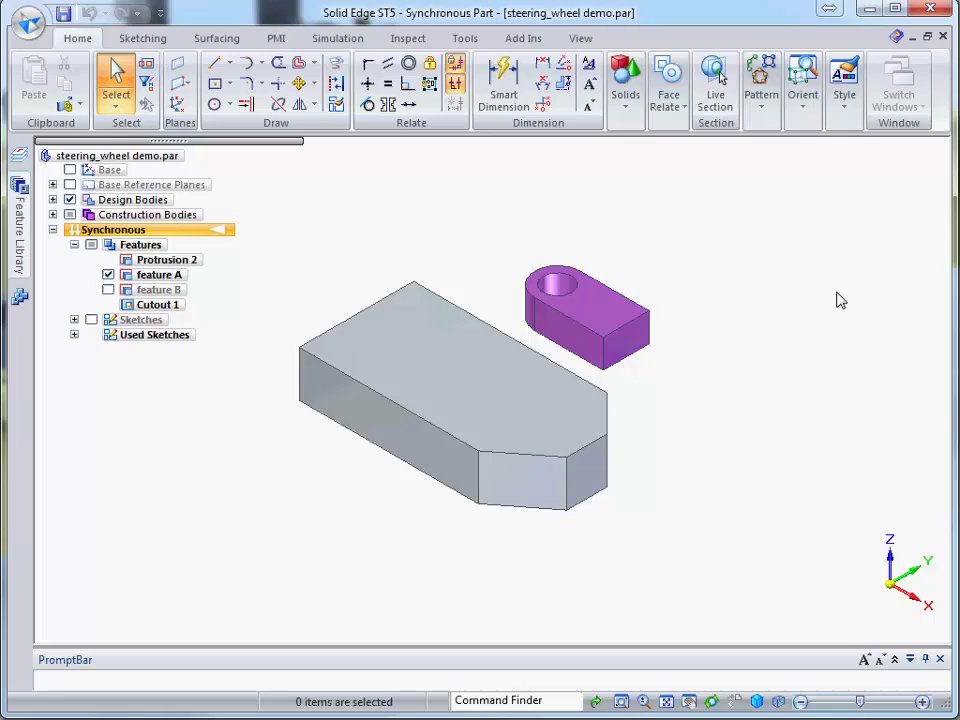
# Try moving the block's top face vertically along the steering wheel's primary axis
pyautogui.click(450, 371)
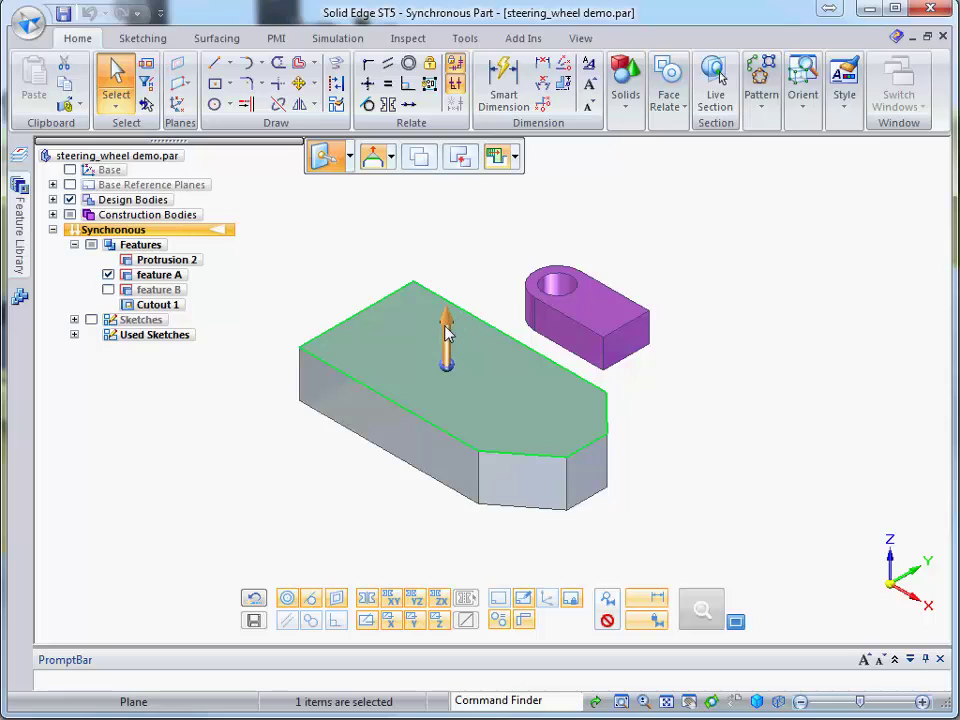
pyautogui.click(447, 334)
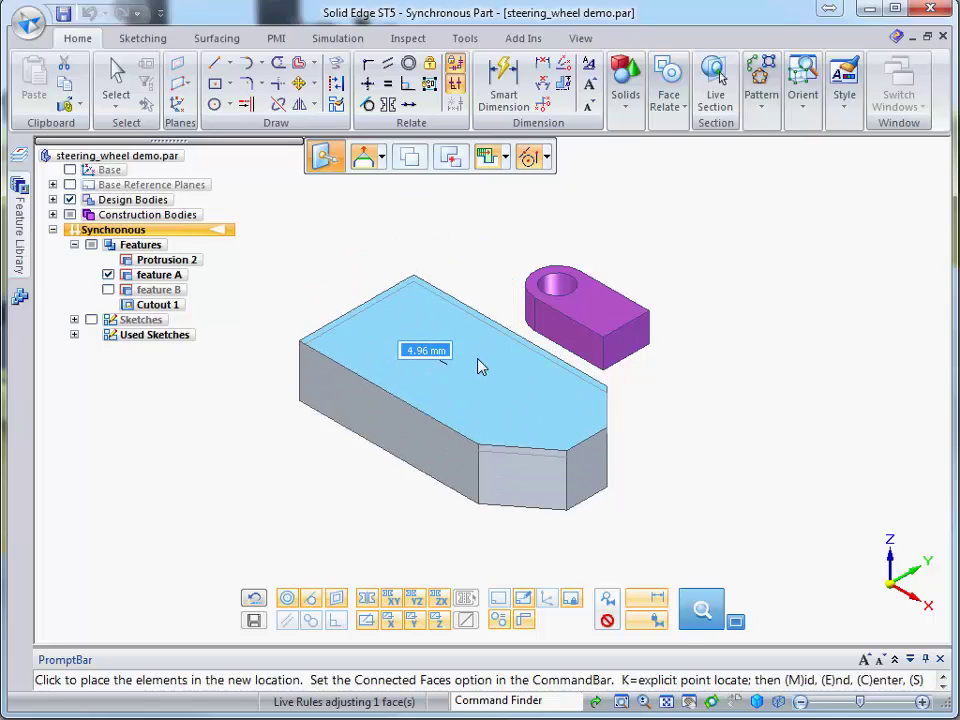
pyautogui.click(474, 374)
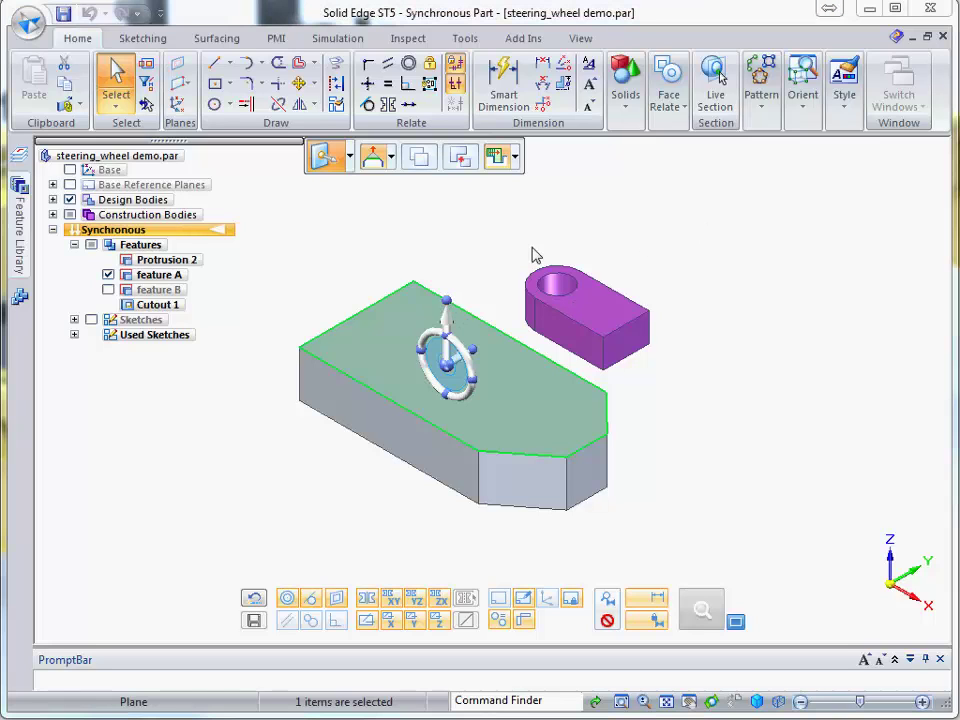
# Select the block's top face again and offset the steering wheel 65 mm above it along its axis
pyautogui.click(470, 305)
pyautogui.click(458, 367)
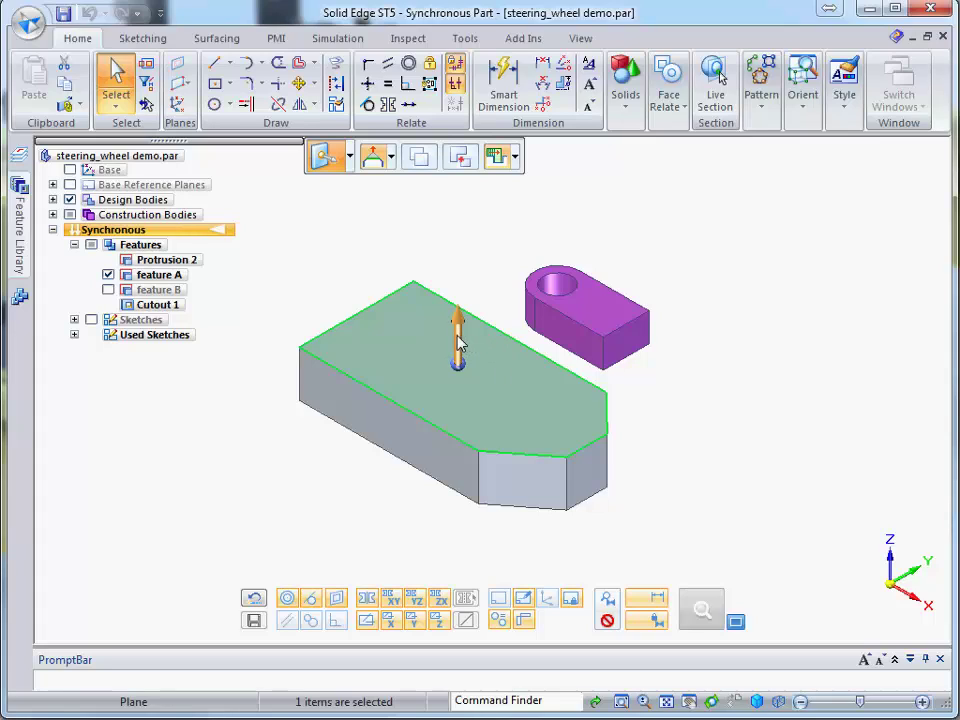
pyautogui.click(458, 343)
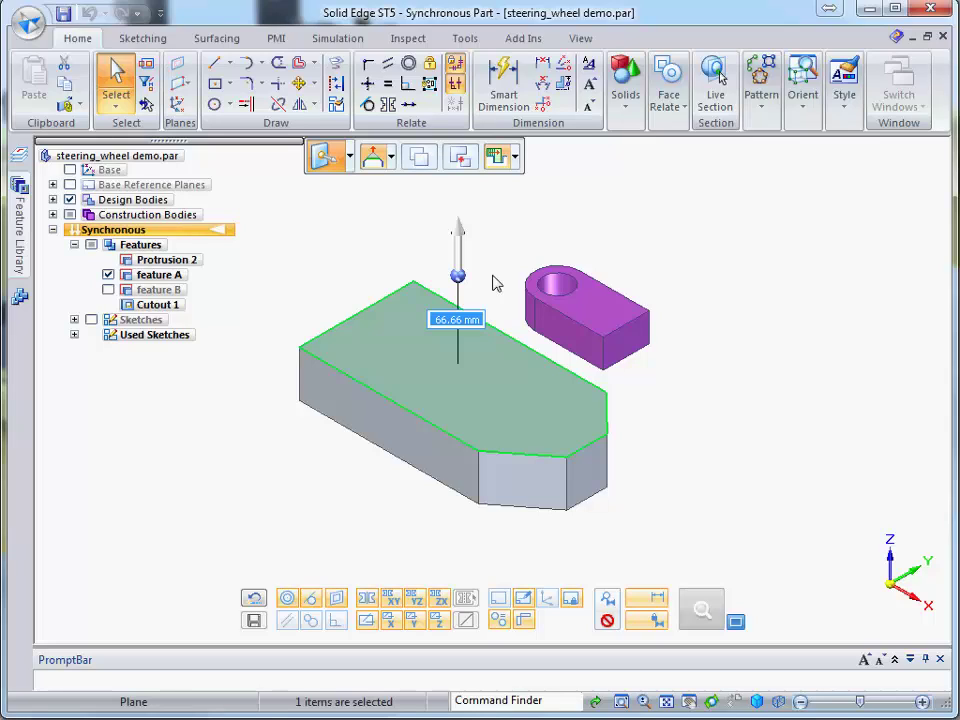
pyautogui.write('65')
pyautogui.press('Return')
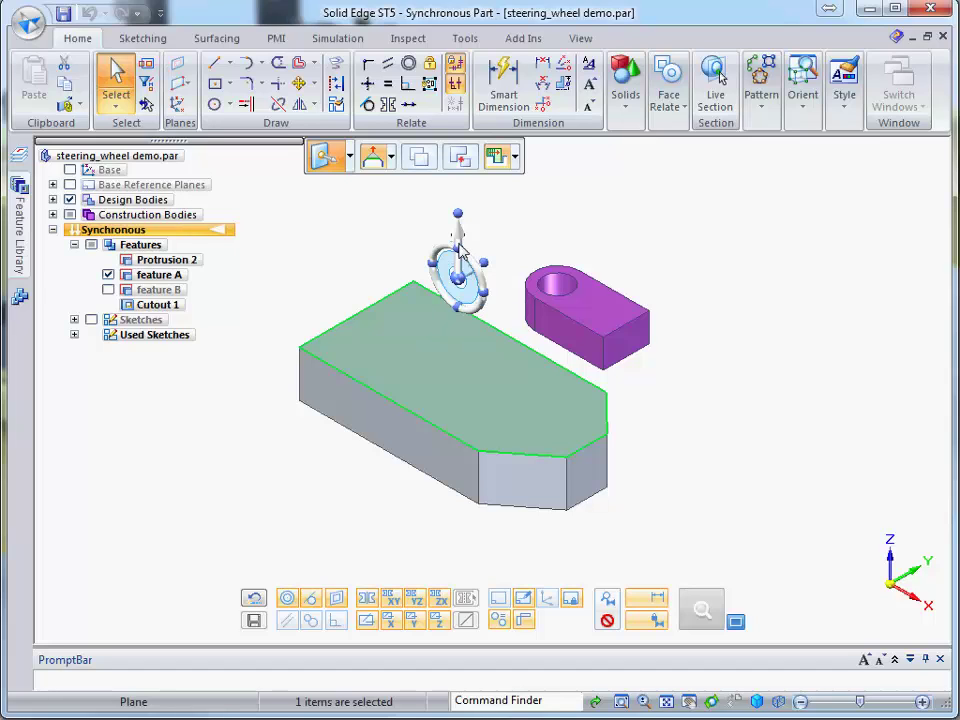
# Try raising the top face to the purple body's lower front corner, inspect it in front and isometric views, and undo the move
pyautogui.click(458, 236)
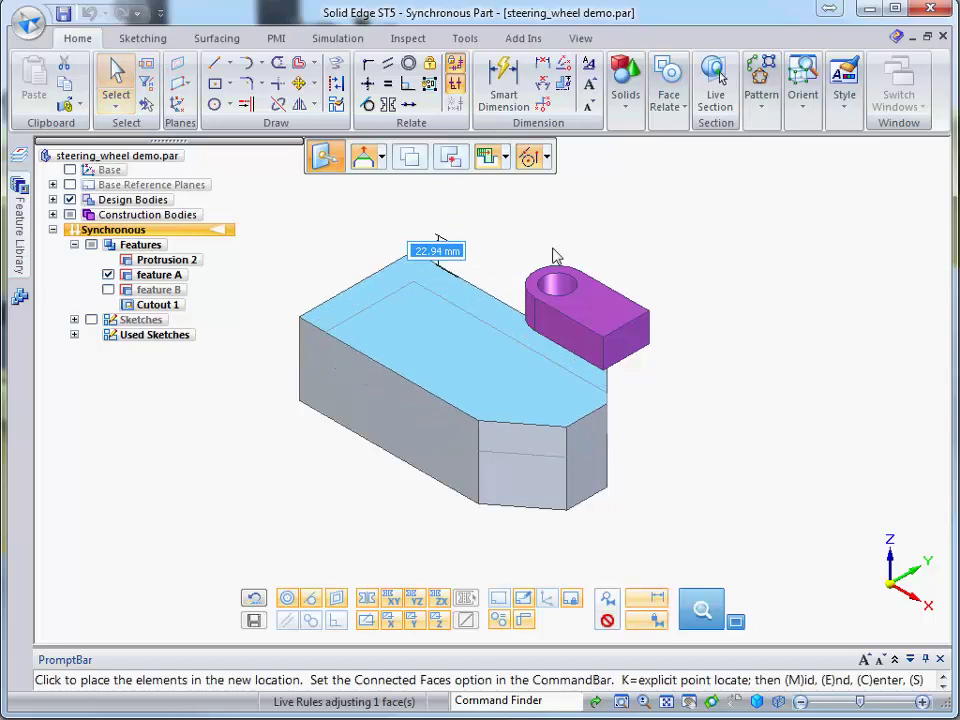
pyautogui.click(604, 373)
pyautogui.hotkey('ctrl', 'f')
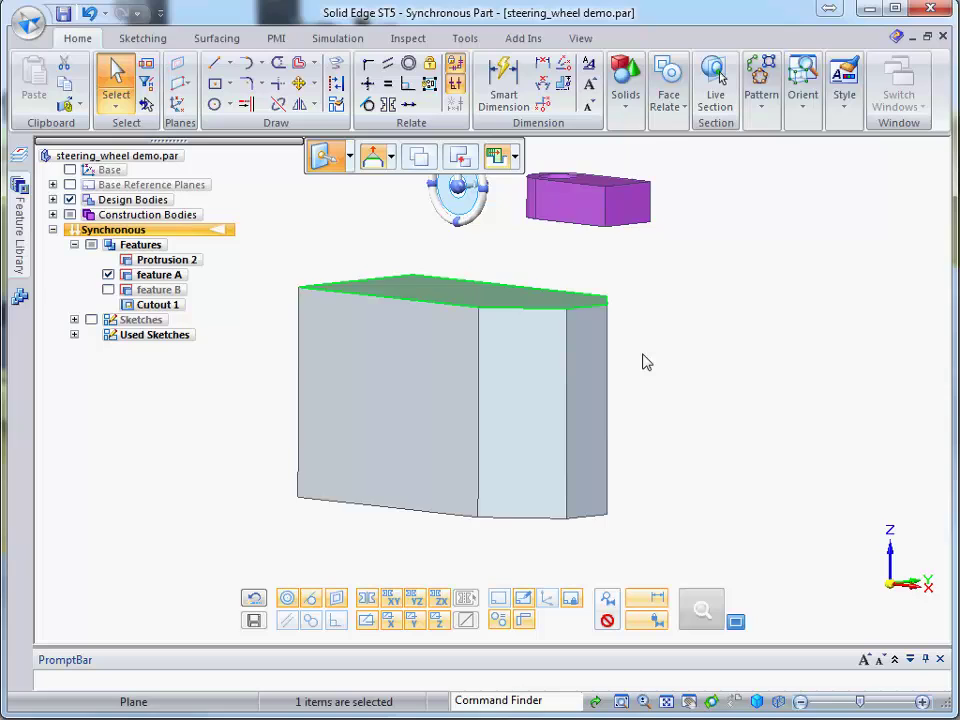
pyautogui.hotkey('ctrl', 'i')
pyautogui.hotkey('ctrl', 'f')
pyautogui.hotkey('ctrl', 'i')
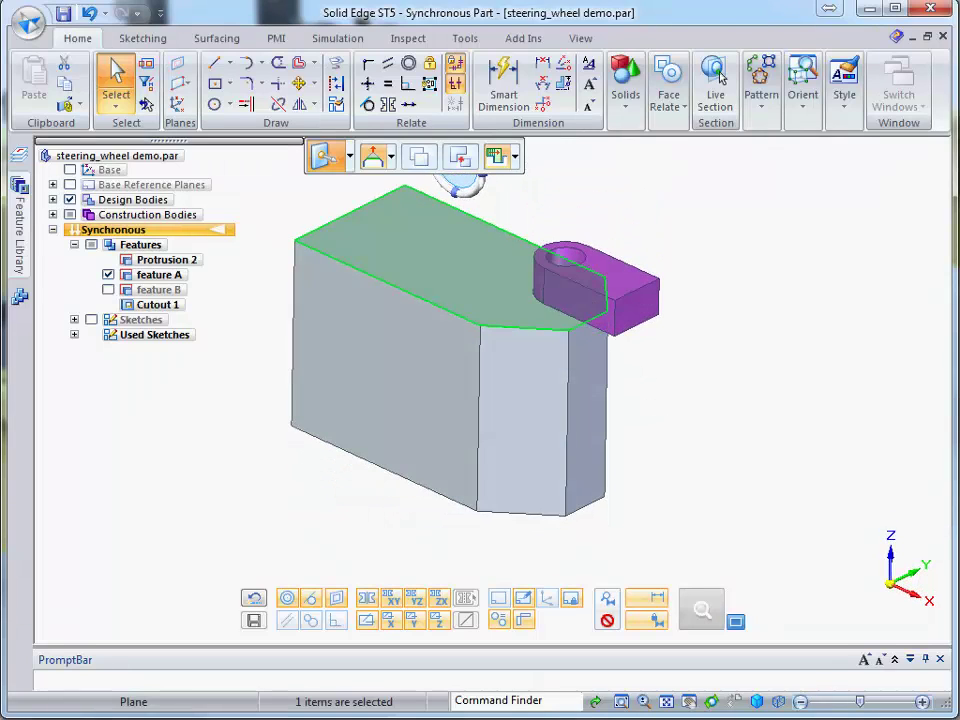
pyautogui.click(88, 15)
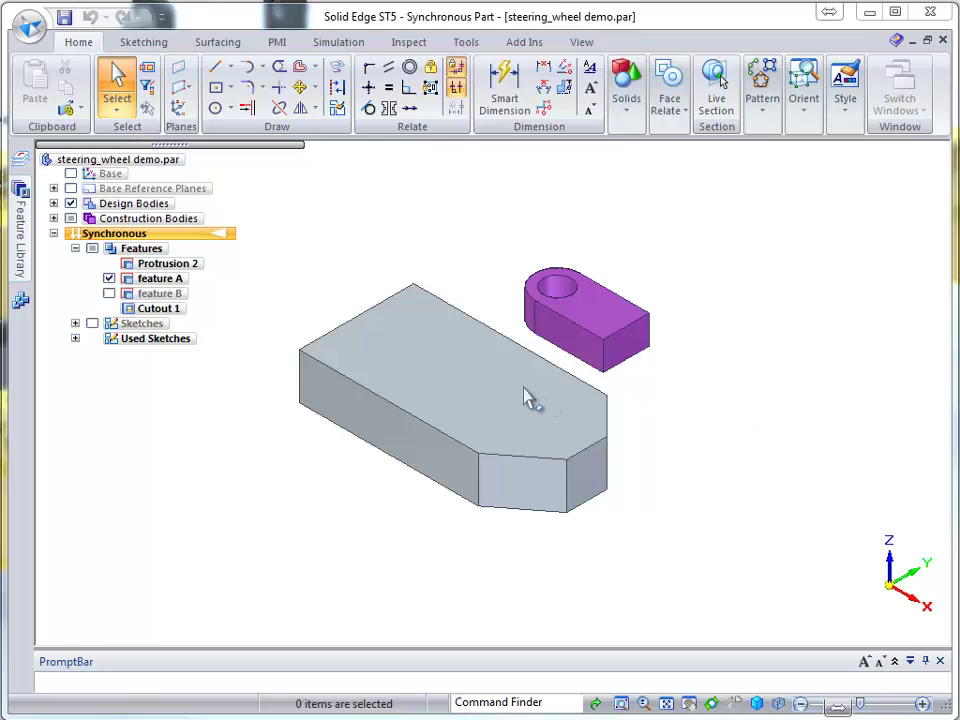
# Place the steering wheel on the top face's front long edge and rotate the face -20° about that edge
pyautogui.click(470, 390)
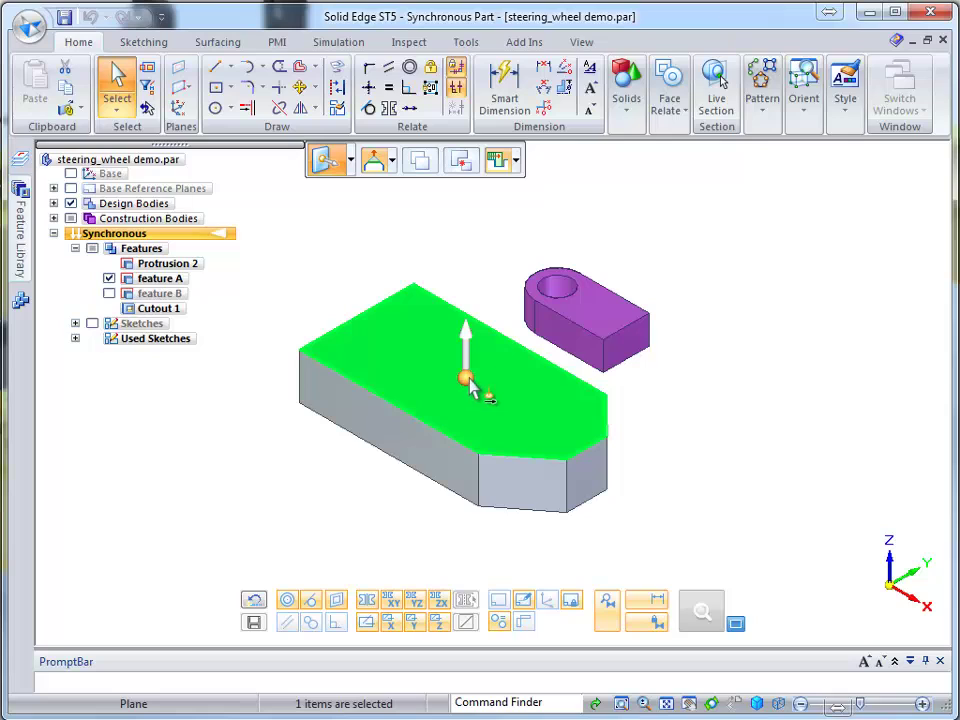
pyautogui.moveTo(470, 390); pyautogui.dragTo(385, 407)
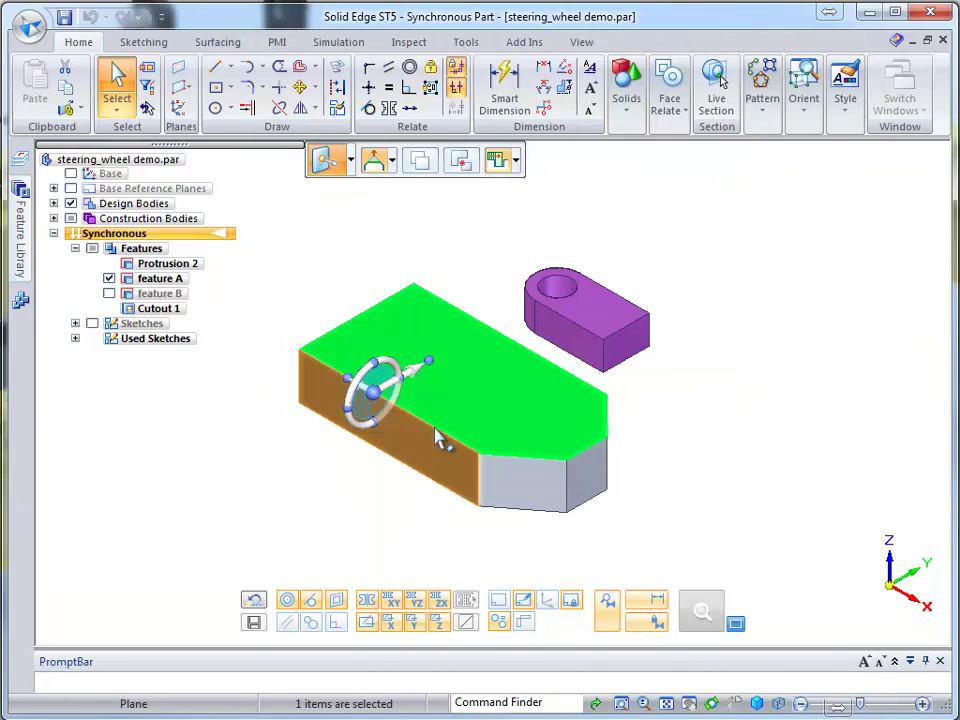
pyautogui.click(360, 376)
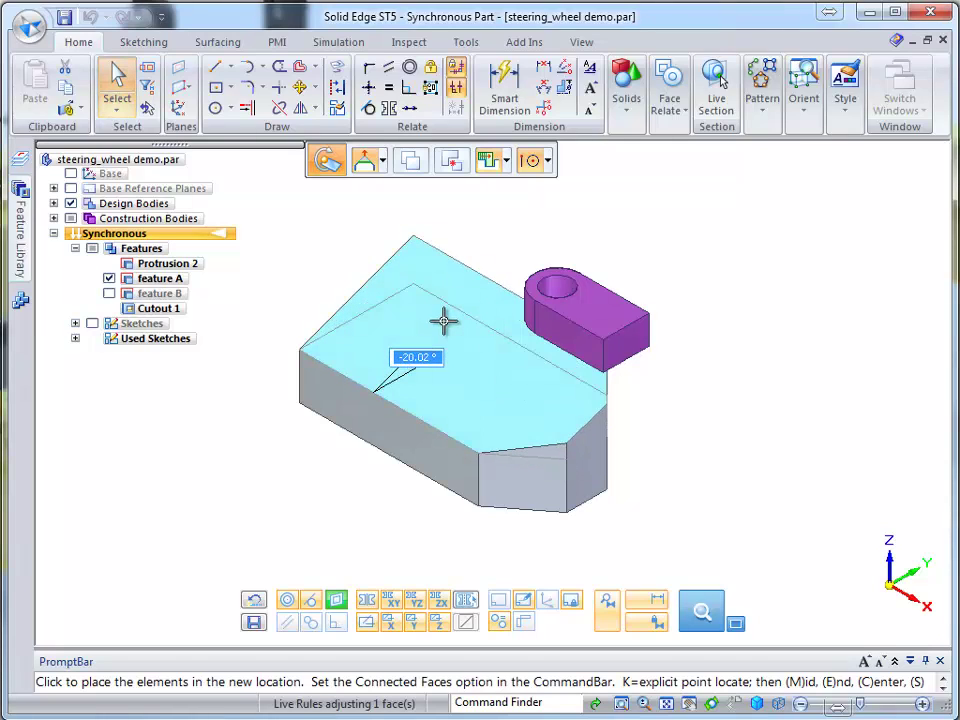
pyautogui.write('-20')
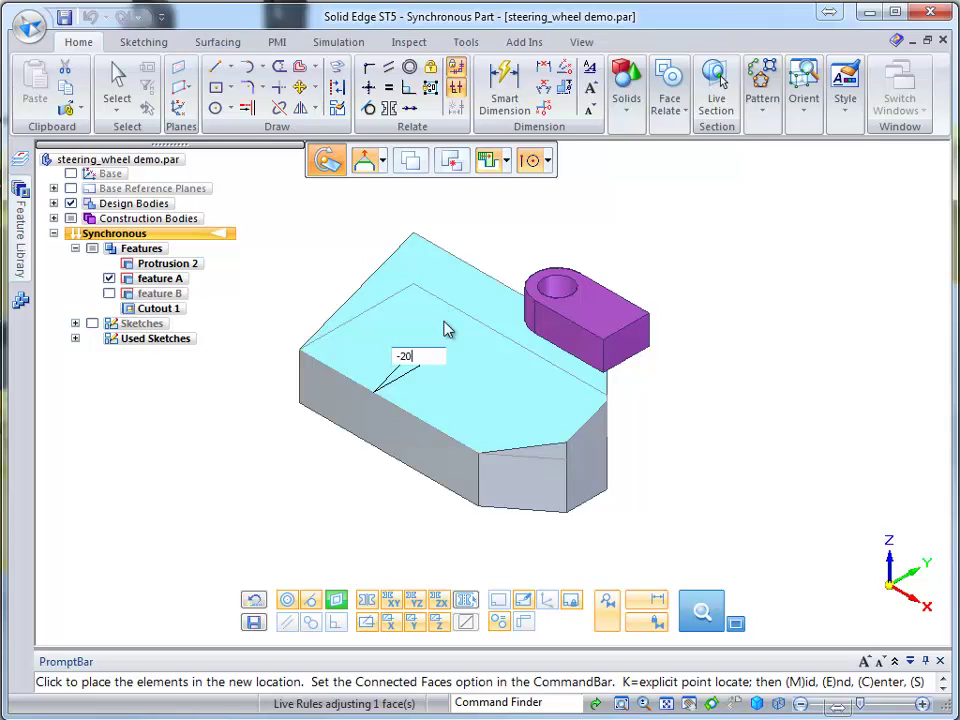
pyautogui.press('Return')
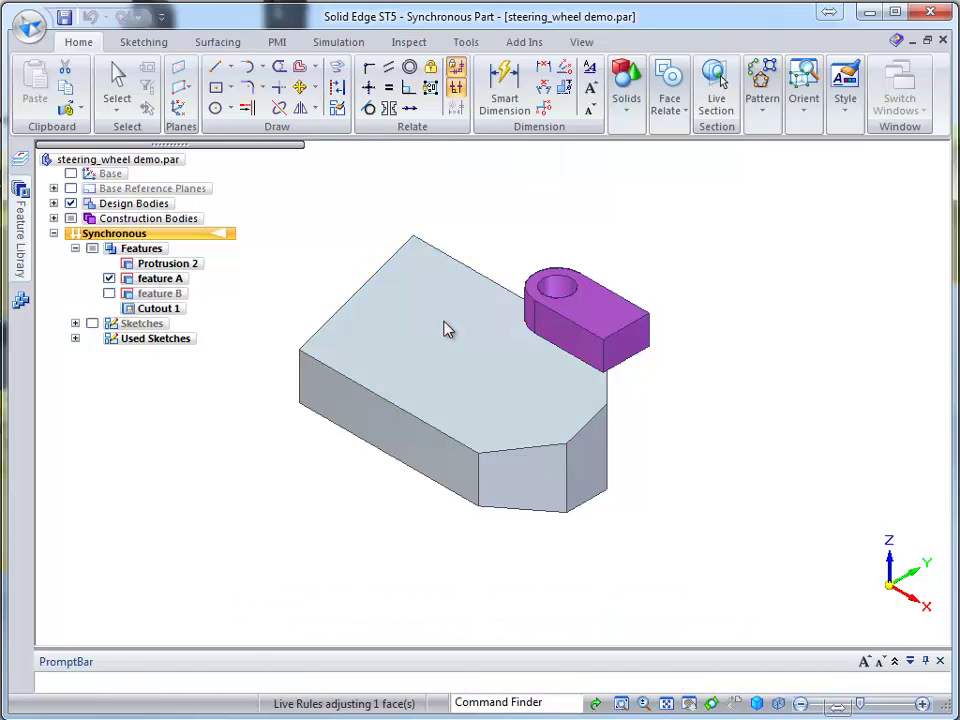
# Clear the selection and undo the top face's rotation
pyautogui.click(446, 330)
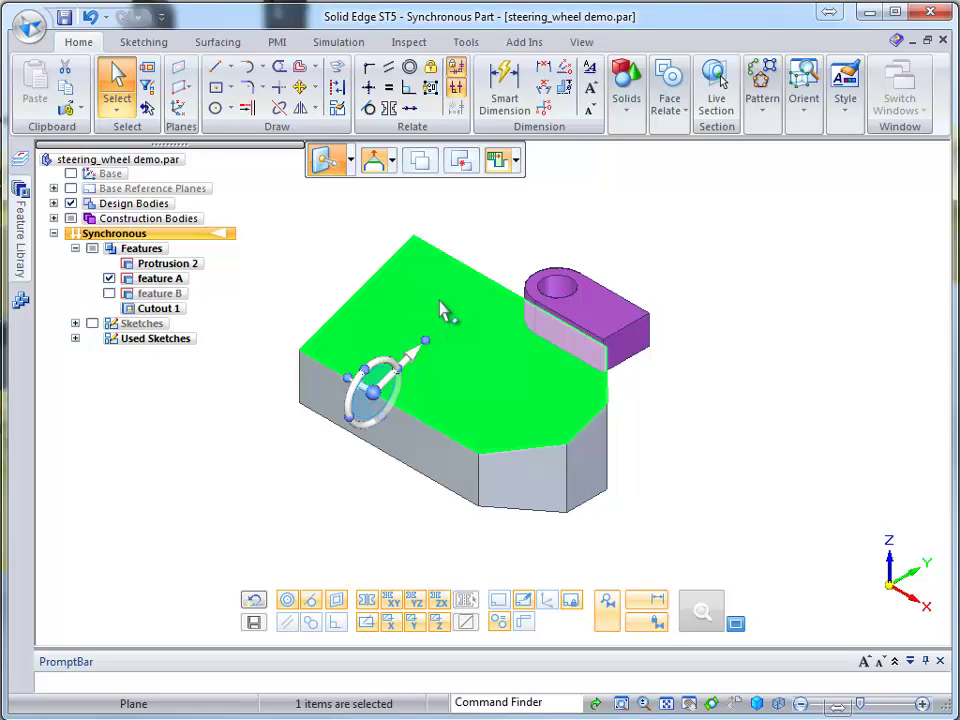
pyautogui.click(302, 208)
pyautogui.click(90, 18)
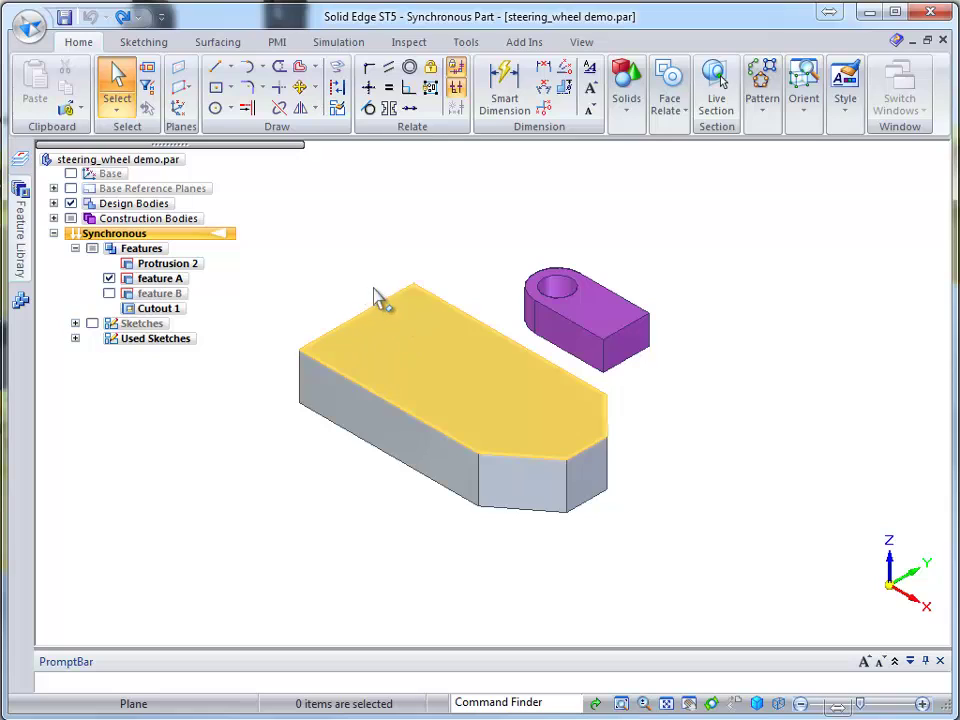
# Place the steering wheel at the midpoint of the top face's short edge and try rotating the face about that edge
pyautogui.click(393, 344)
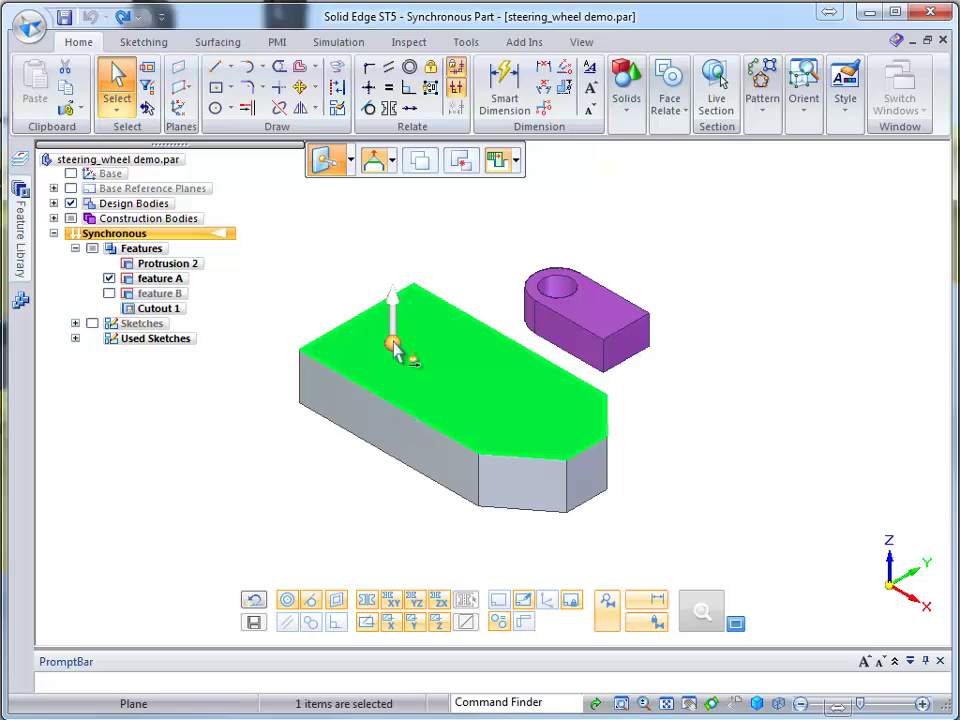
pyautogui.moveTo(393, 343); pyautogui.dragTo(361, 317)
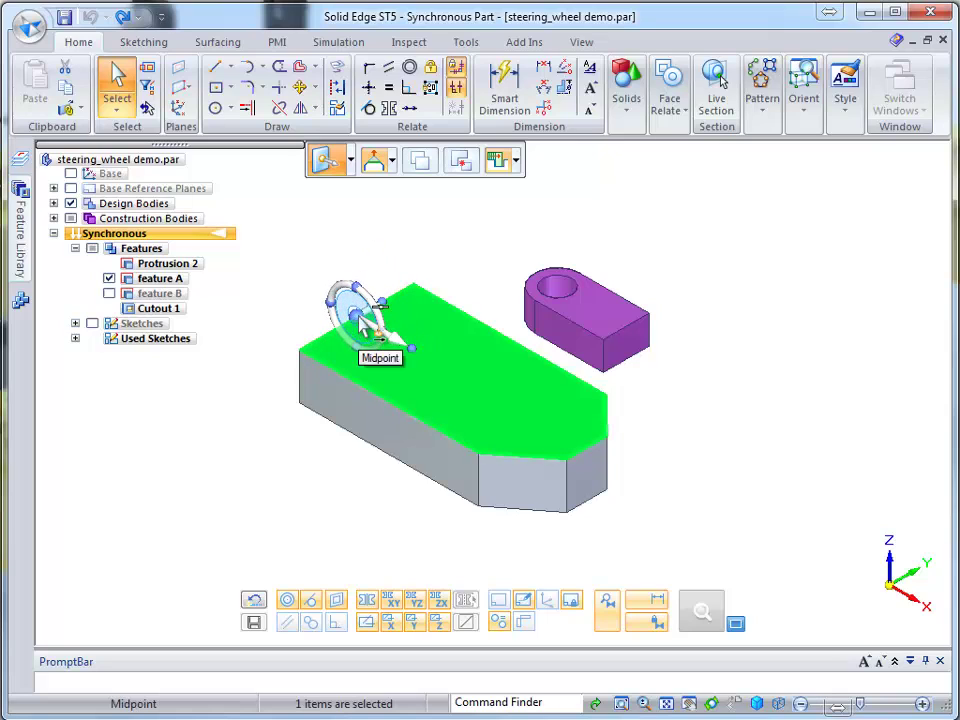
pyautogui.moveTo(362, 318); pyautogui.dragTo(363, 319)
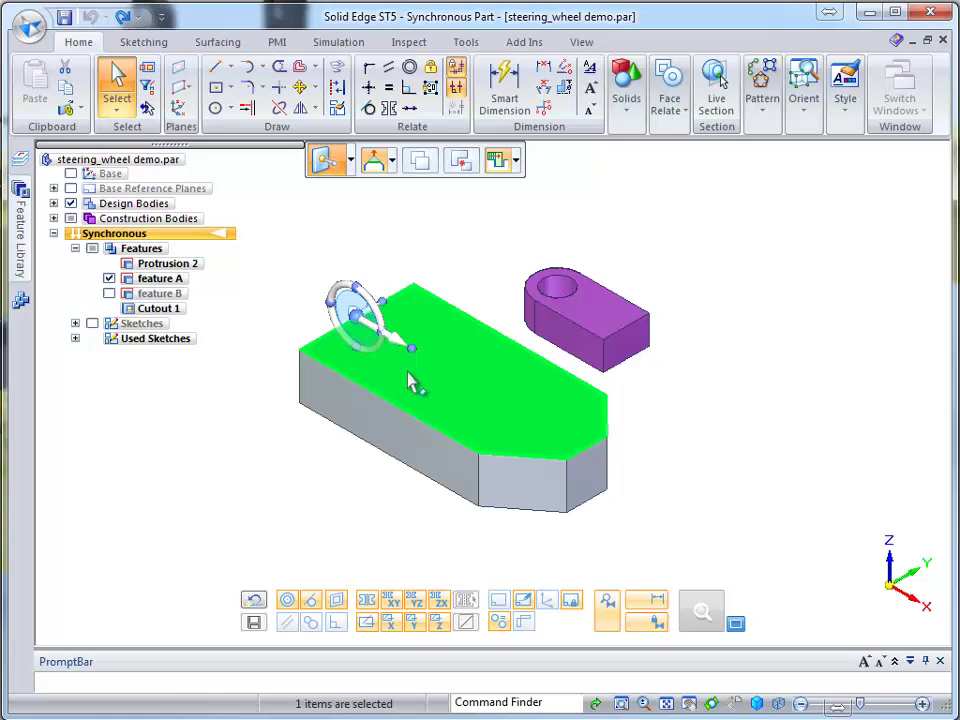
pyautogui.click(372, 318)
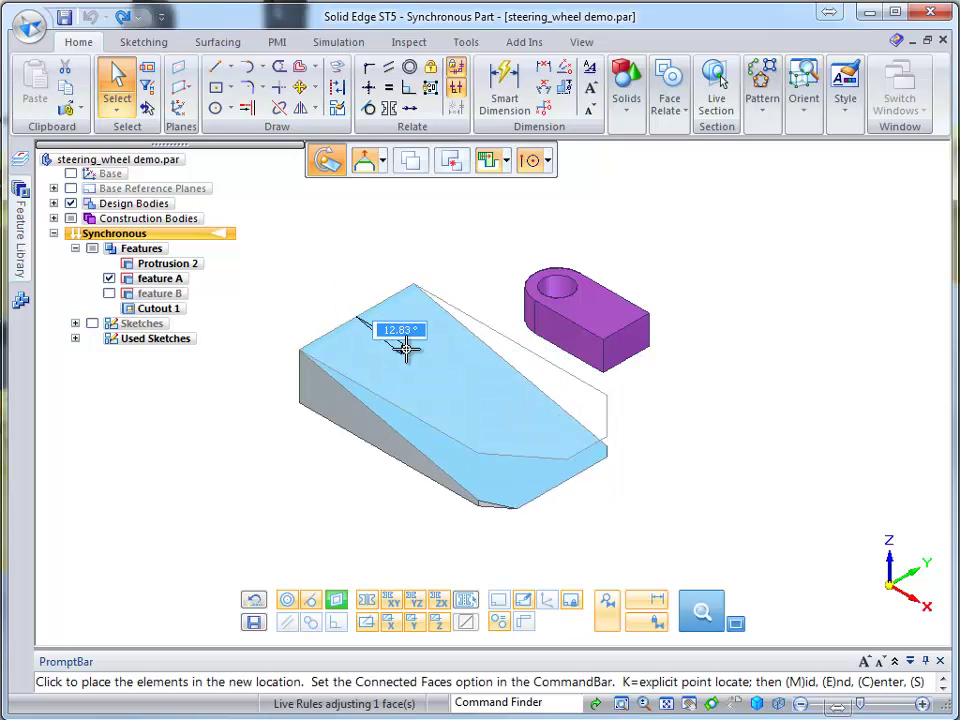
pyautogui.click(408, 352)
# Reorient the steering wheel so its axis follows the short edge, and try tilting the top face about the block's long direction
pyautogui.click(365, 318)
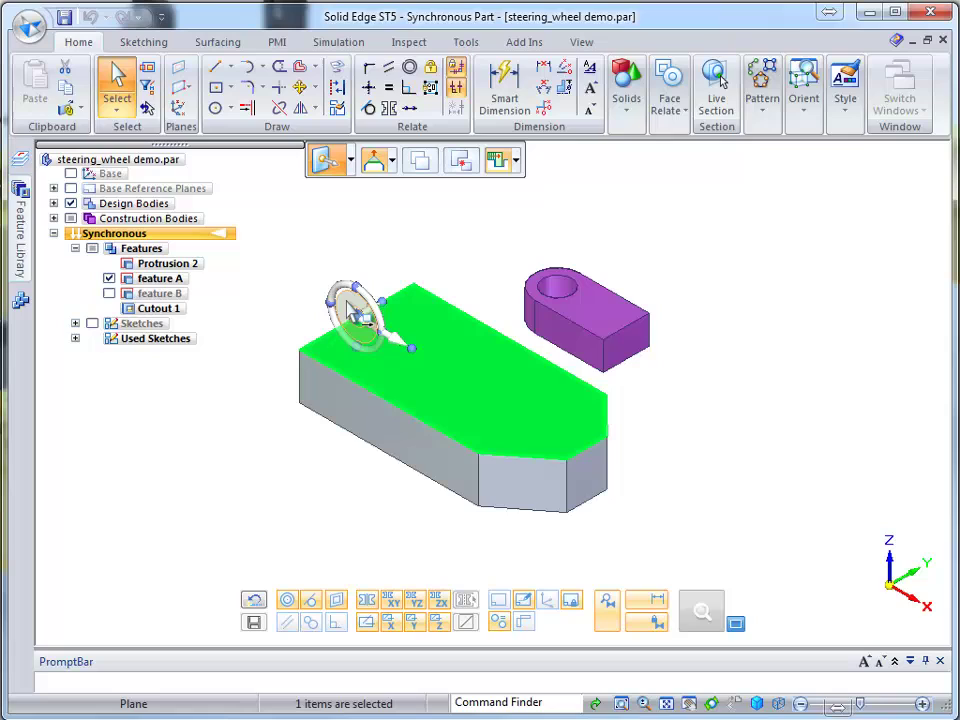
pyautogui.click(348, 307)
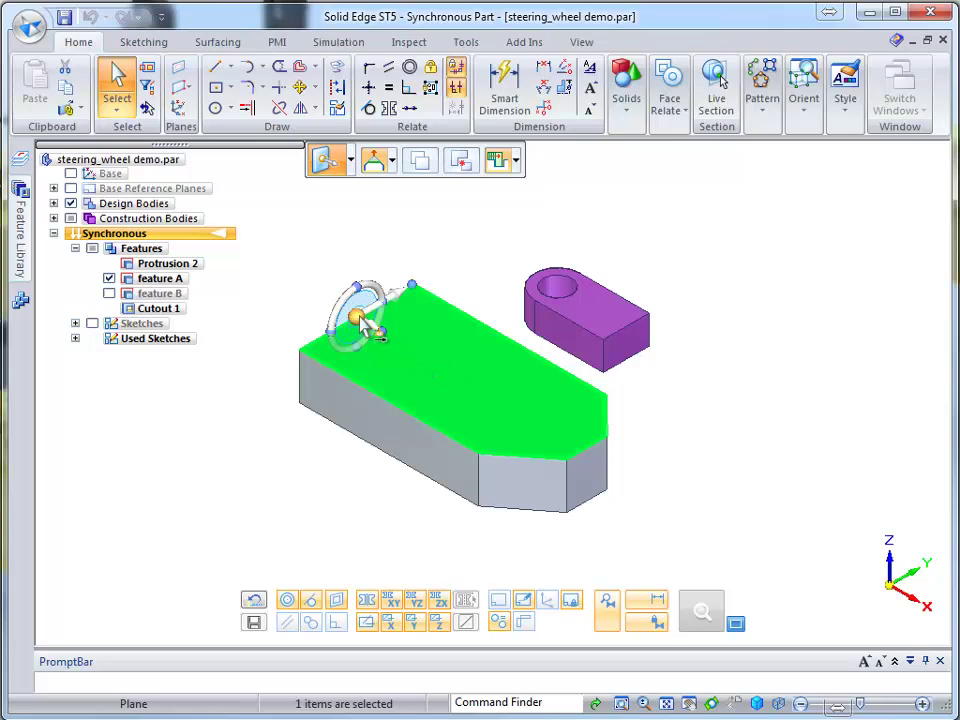
pyautogui.click(348, 305)
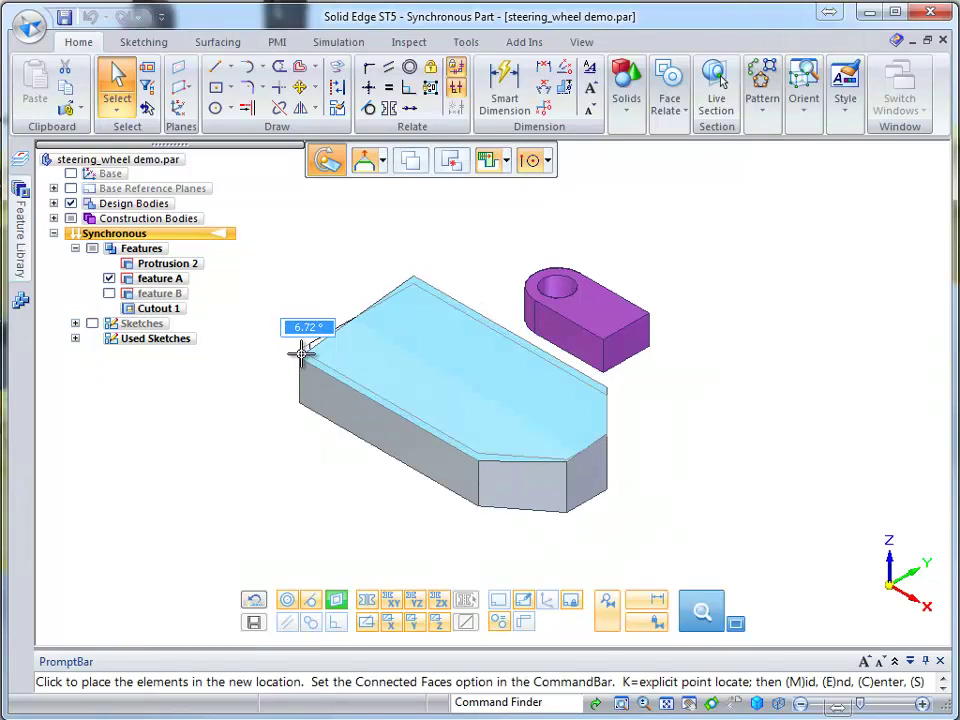
pyautogui.click(298, 357)
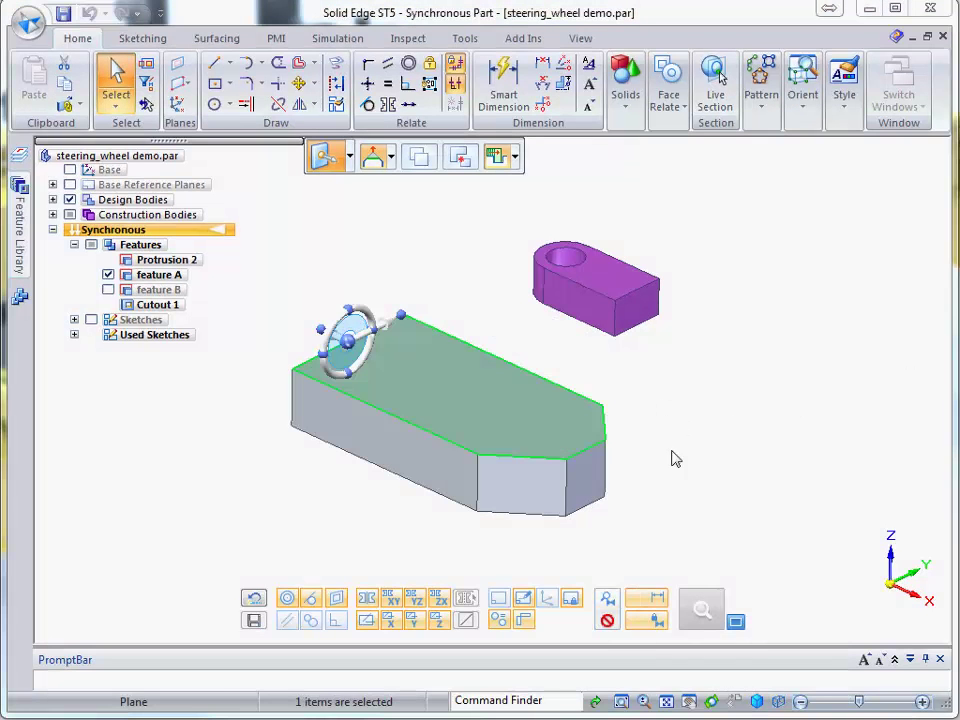
# Try moving the block's narrow end face inward along its length with connected faces set to Extend/Trim
pyautogui.click(591, 477)
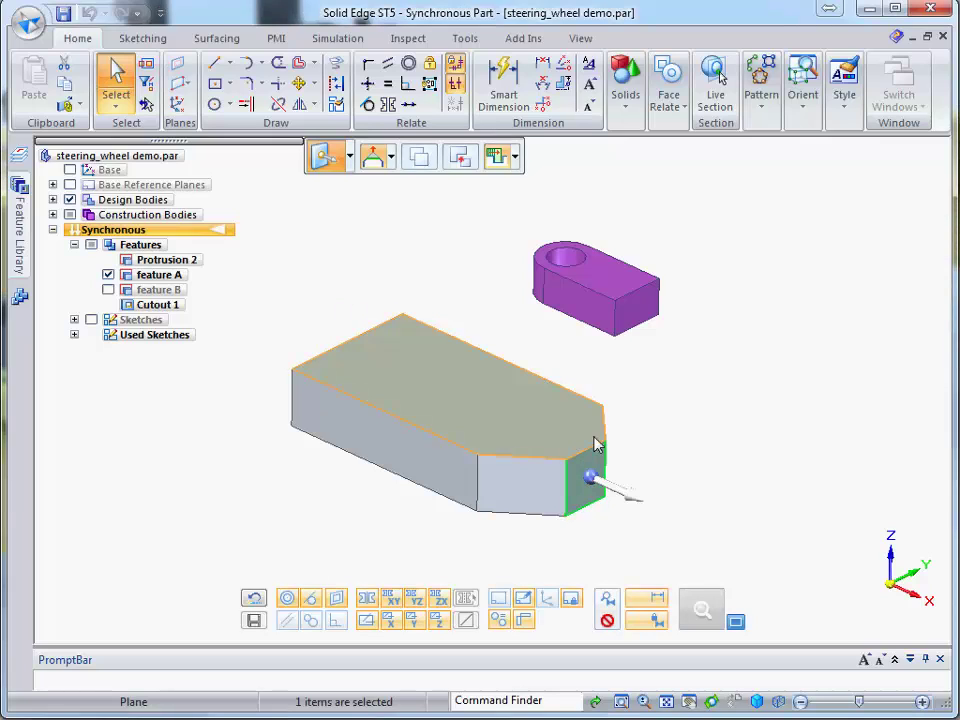
pyautogui.moveTo(658, 495); pyautogui.dragTo(660, 465, button='middle')
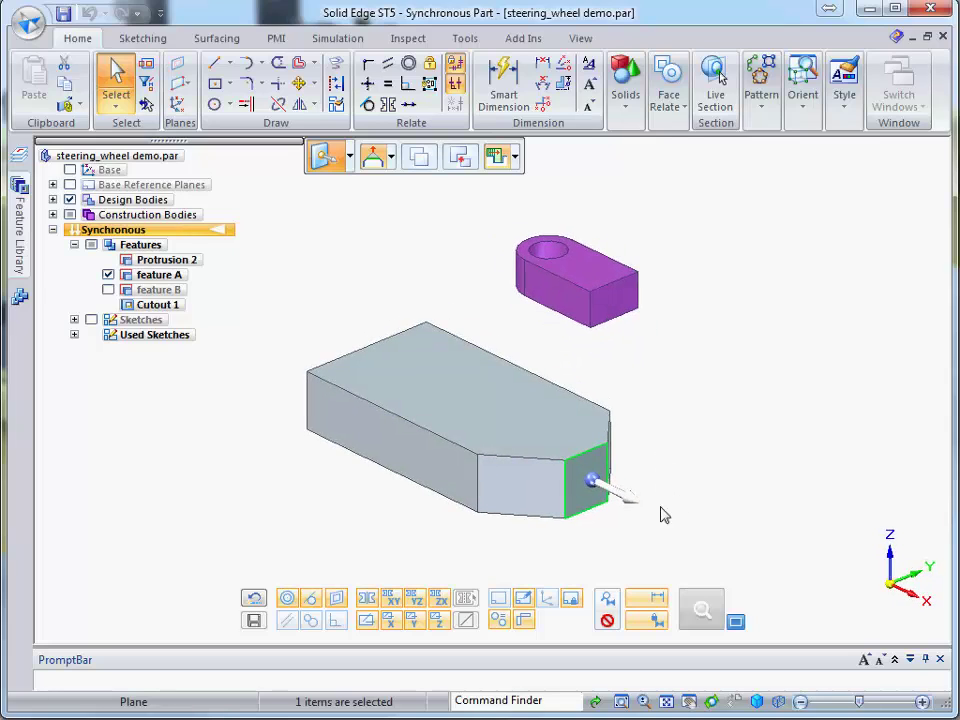
pyautogui.click(630, 503)
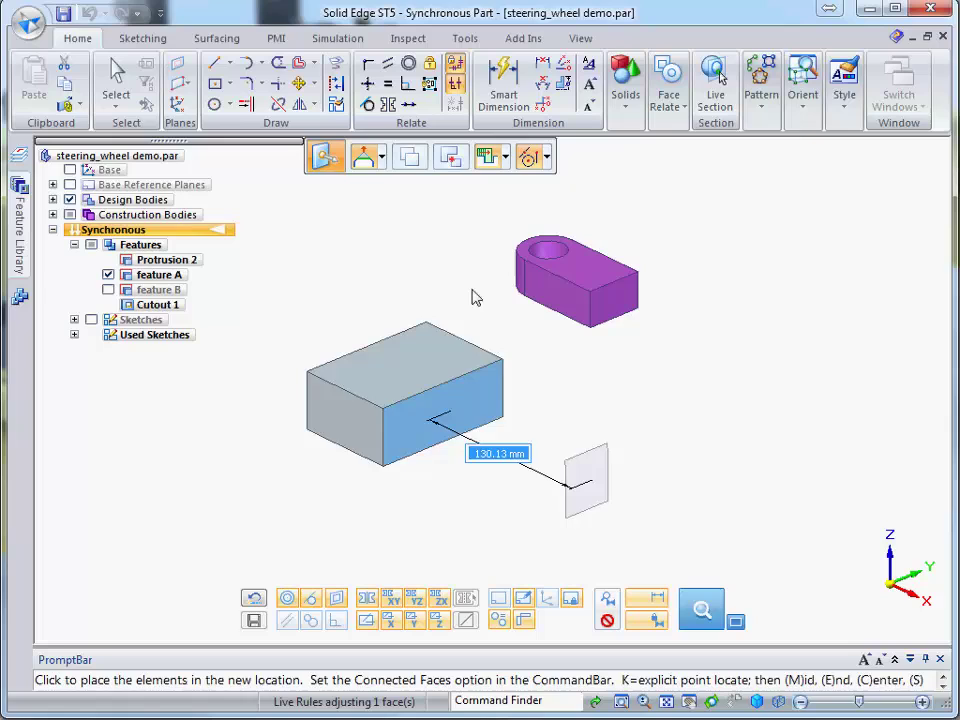
# Try the same end face move with the connected faces option set to Tip and with it set to Lift
pyautogui.click(382, 160)
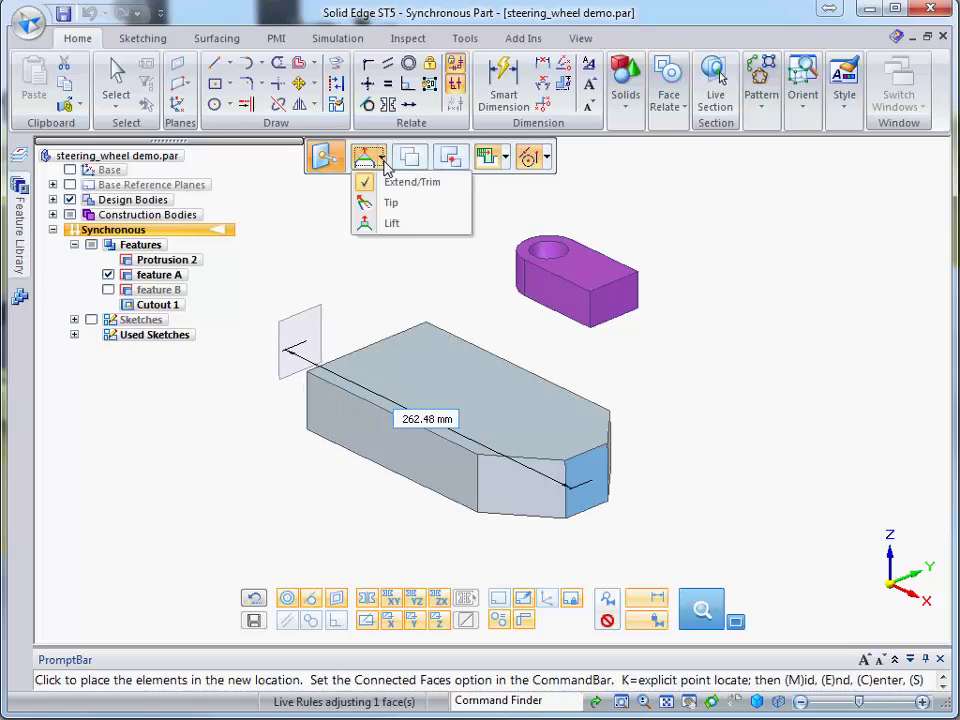
pyautogui.click(394, 205)
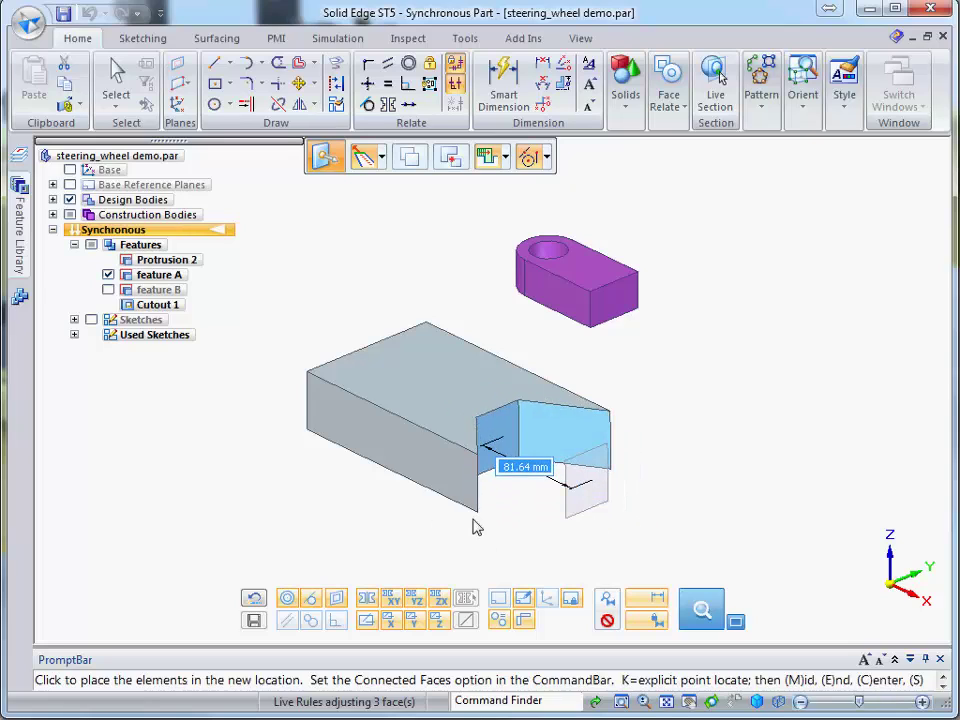
pyautogui.click(382, 158)
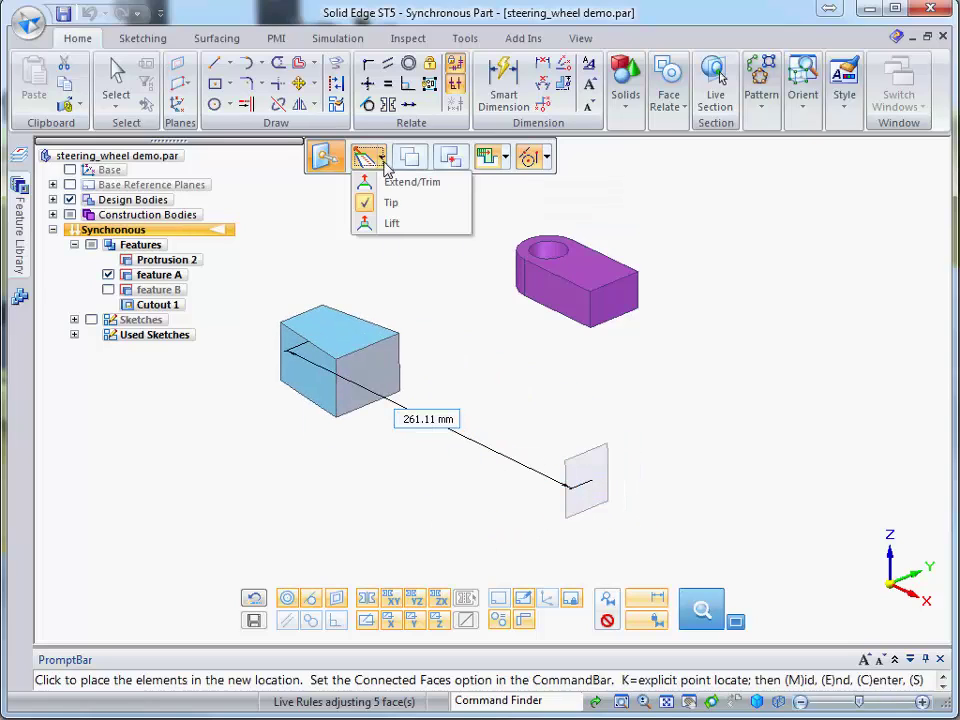
pyautogui.click(400, 224)
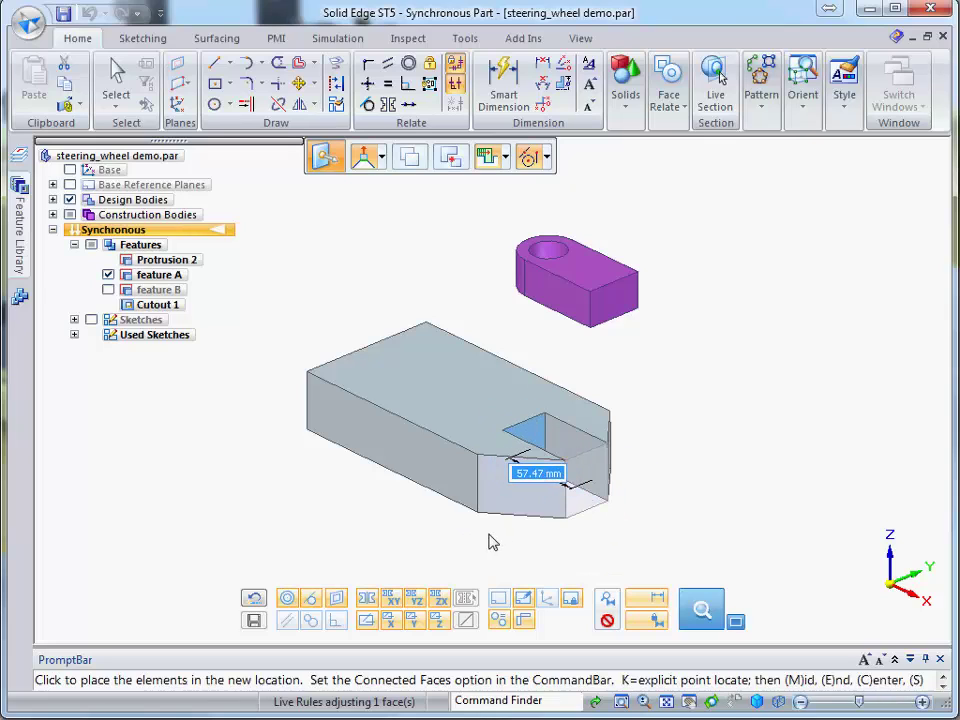
pyautogui.click(679, 433)
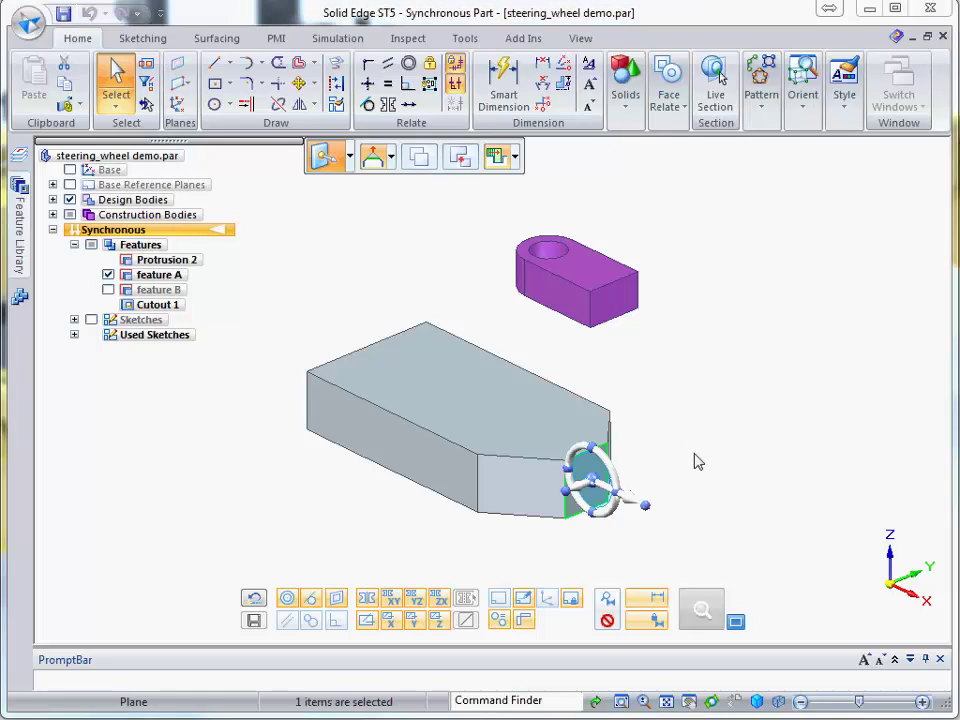
# Select the block's end face and both chamfer faces, centre the steering wheel on the end face, and try moving all three lengthwise
pyautogui.click(522, 498)
pyautogui.keyDown('ctrl'); pyautogui.click(594, 490); pyautogui.keyUp('ctrl')
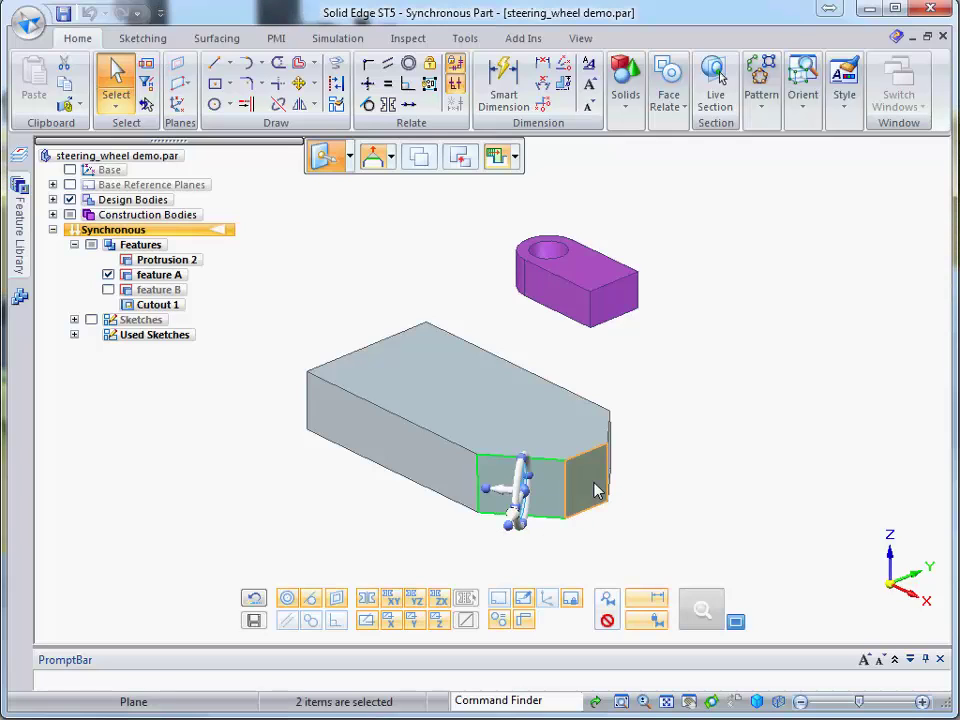
pyautogui.keyDown('ctrl'); pyautogui.click(614, 455); pyautogui.keyUp('ctrl')
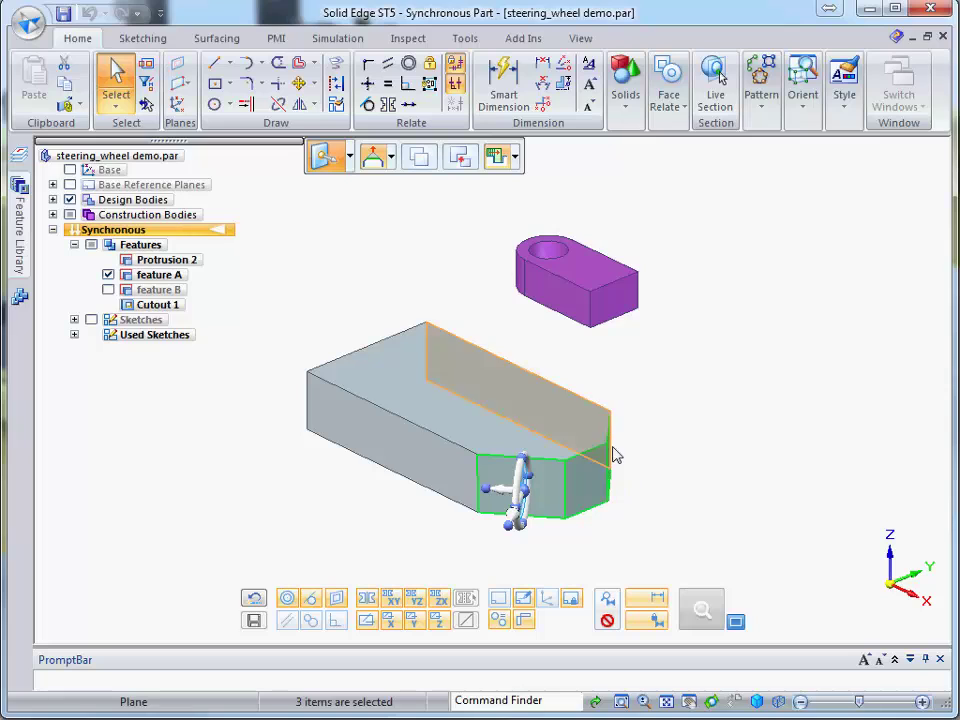
pyautogui.moveTo(677, 477)
pyautogui.mouseDown(button='middle')
pyautogui.moveTo(632, 482)
pyautogui.moveTo(656, 497)
pyautogui.moveTo(665, 482)
pyautogui.mouseUp(button='middle')
pyautogui.moveTo(522, 490); pyautogui.dragTo(594, 487)
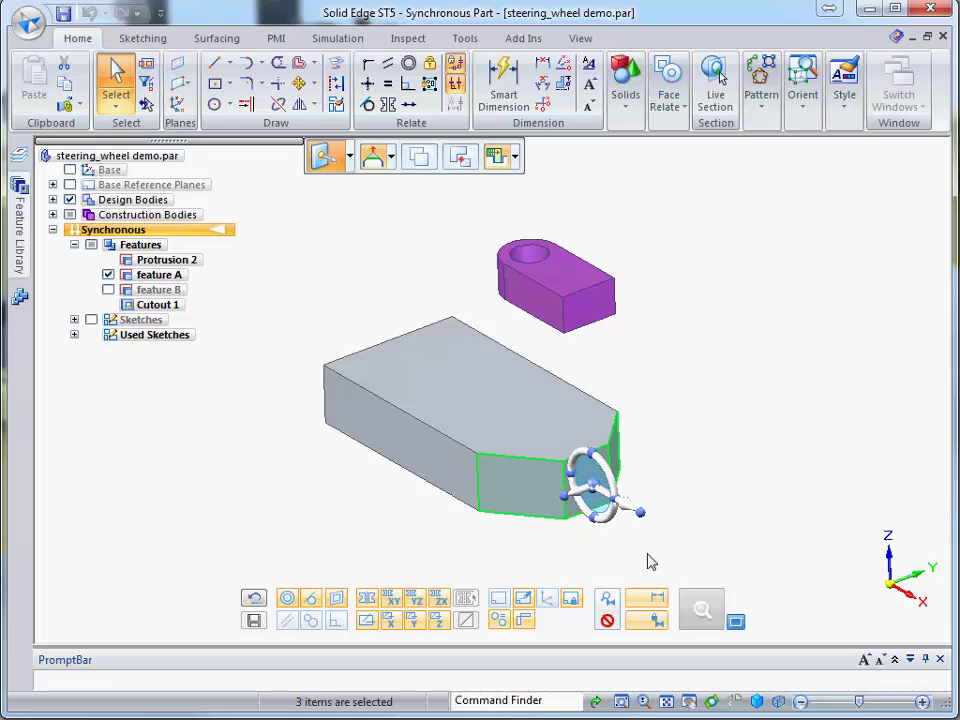
pyautogui.click(630, 510)
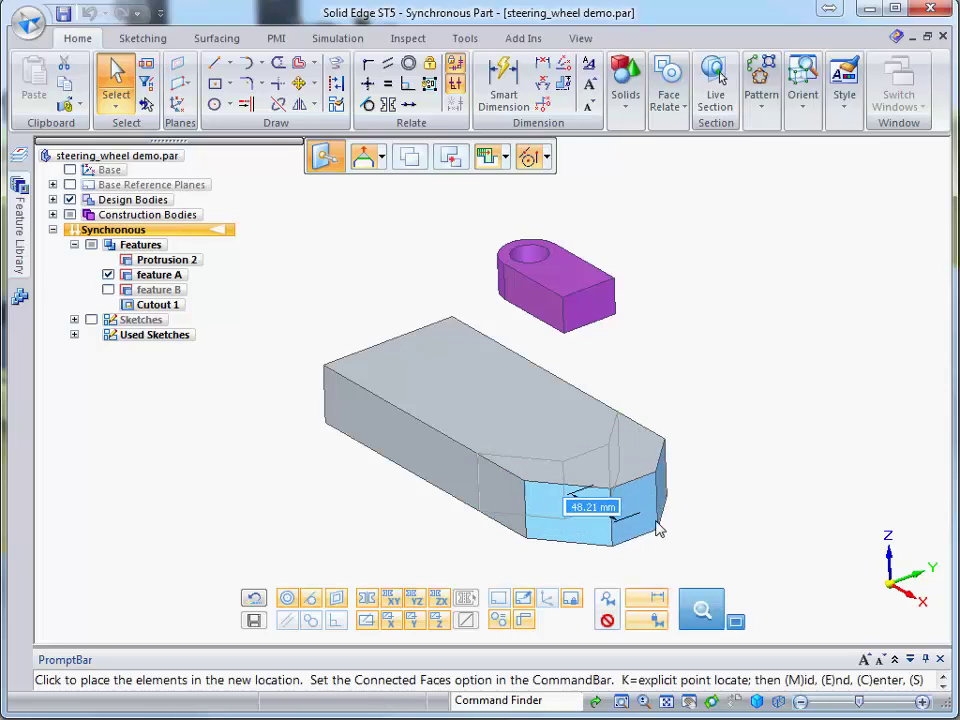
pyautogui.click(574, 549)
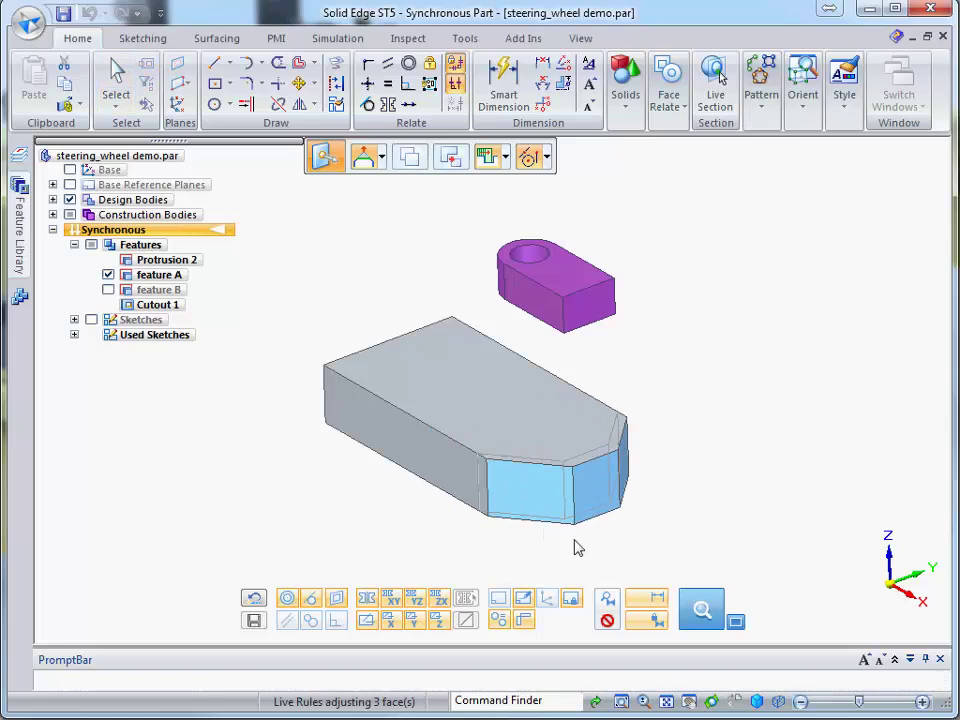
# Reselect the three faces with a selection window around the block's chamfered end, and try moving them outward with the steering wheel
pyautogui.moveTo(675, 473); pyautogui.dragTo(584, 392, button='middle')
pyautogui.click(584, 392)
pyautogui.moveTo(454, 365); pyautogui.dragTo(698, 578)
pyautogui.moveTo(709, 473); pyautogui.dragTo(570, 487, button='middle')
pyautogui.moveTo(488, 458); pyautogui.dragTo(604, 476)
pyautogui.click(664, 492)
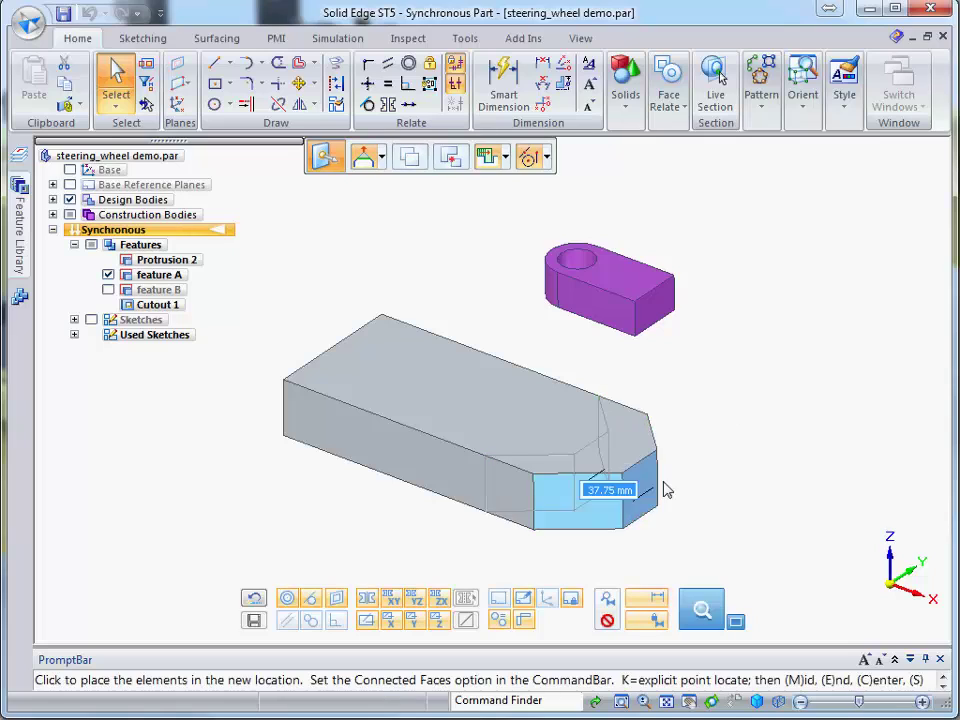
pyautogui.click(649, 491)
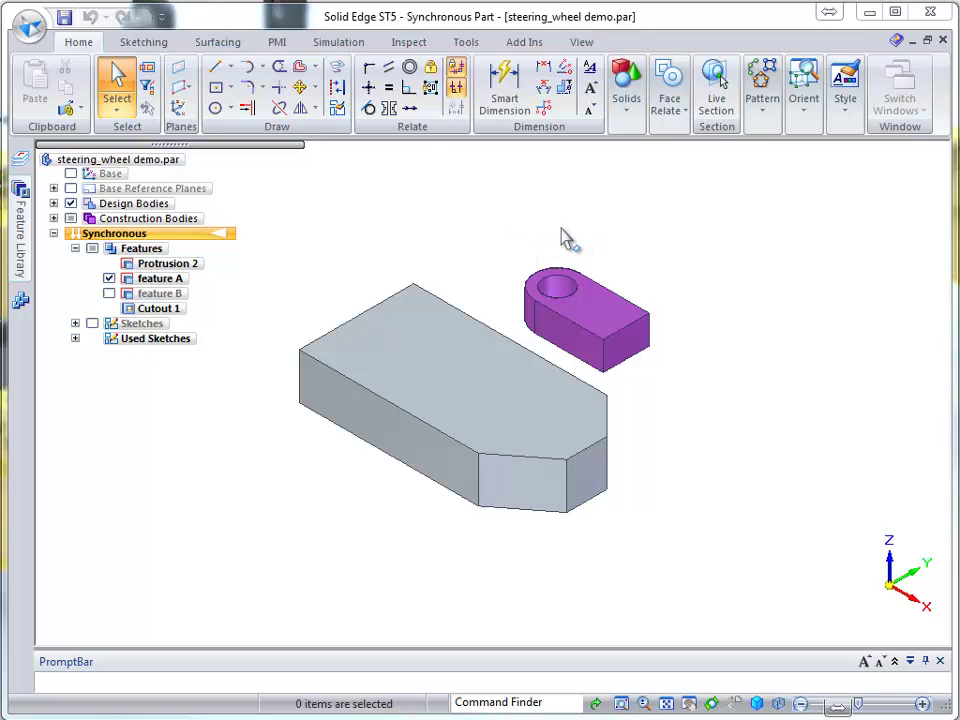
# Select all faces of the purple lug with a window and rotate it about its flat end so it stands upright
pyautogui.moveTo(497, 225); pyautogui.dragTo(707, 405)
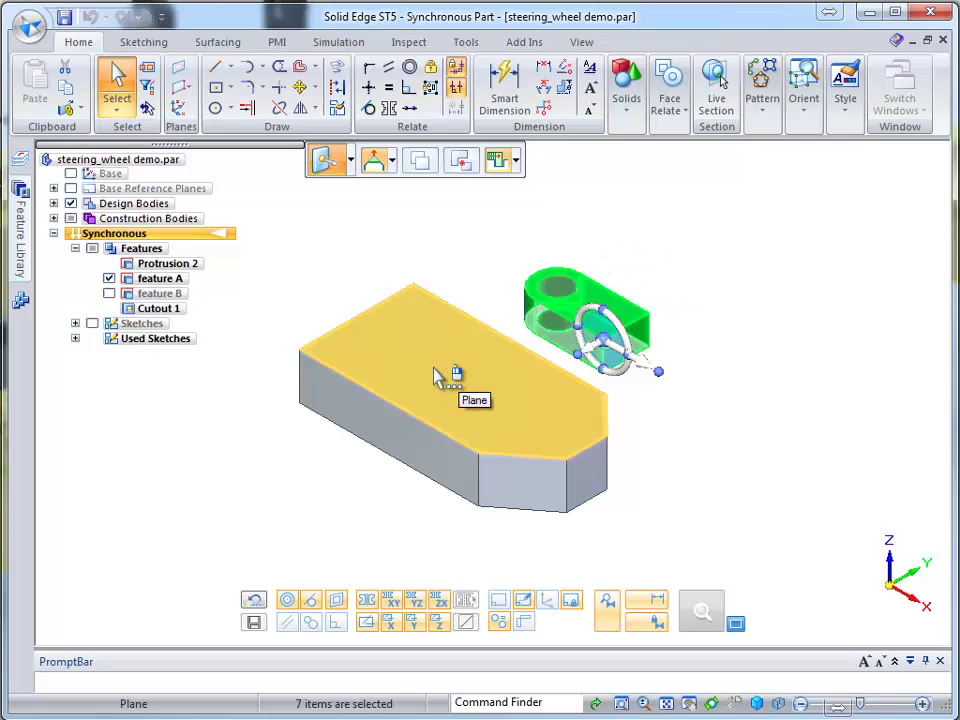
pyautogui.click(615, 331)
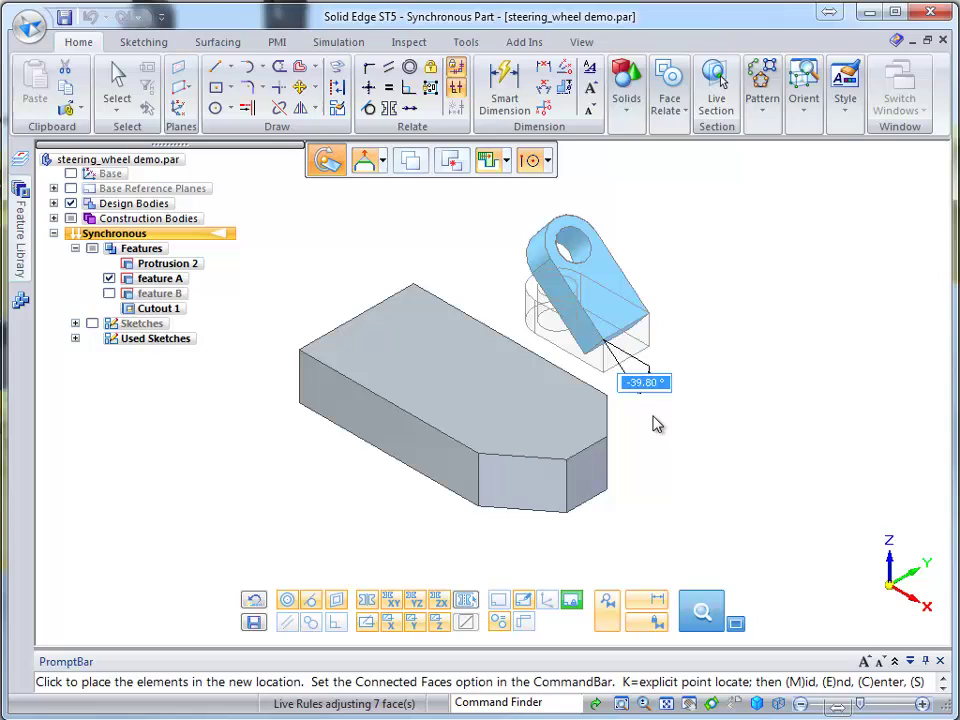
pyautogui.press('BackSpace')
pyautogui.press('Return')
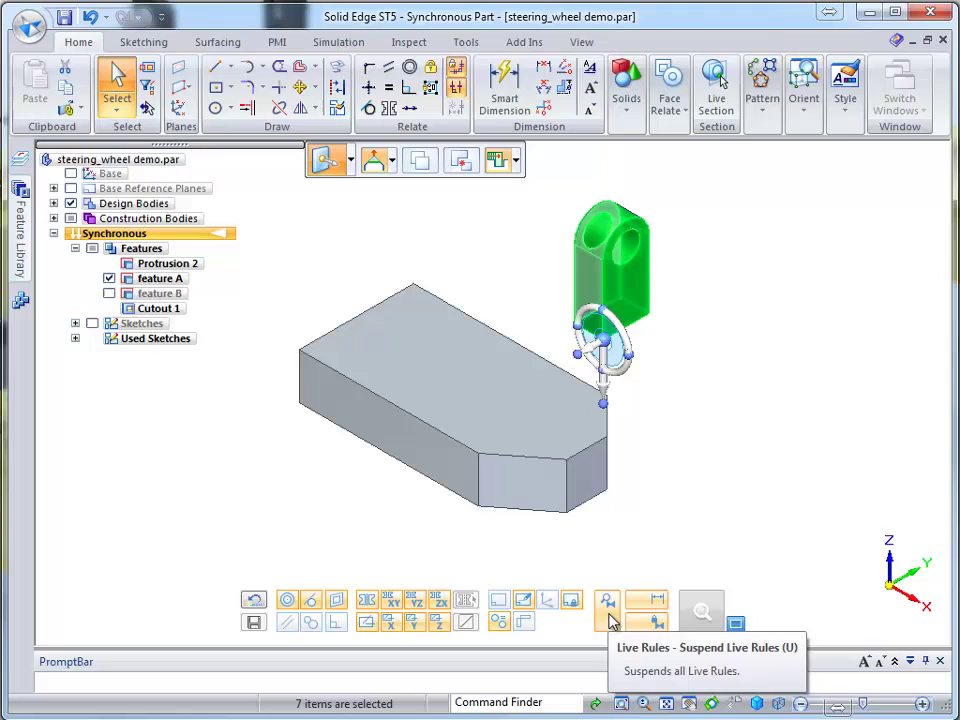
# With Live Rules suspended, reorient the steering wheel and move the upright lug's lower corner onto the block's top vertex beside the front chamfer
pyautogui.click(607, 624)
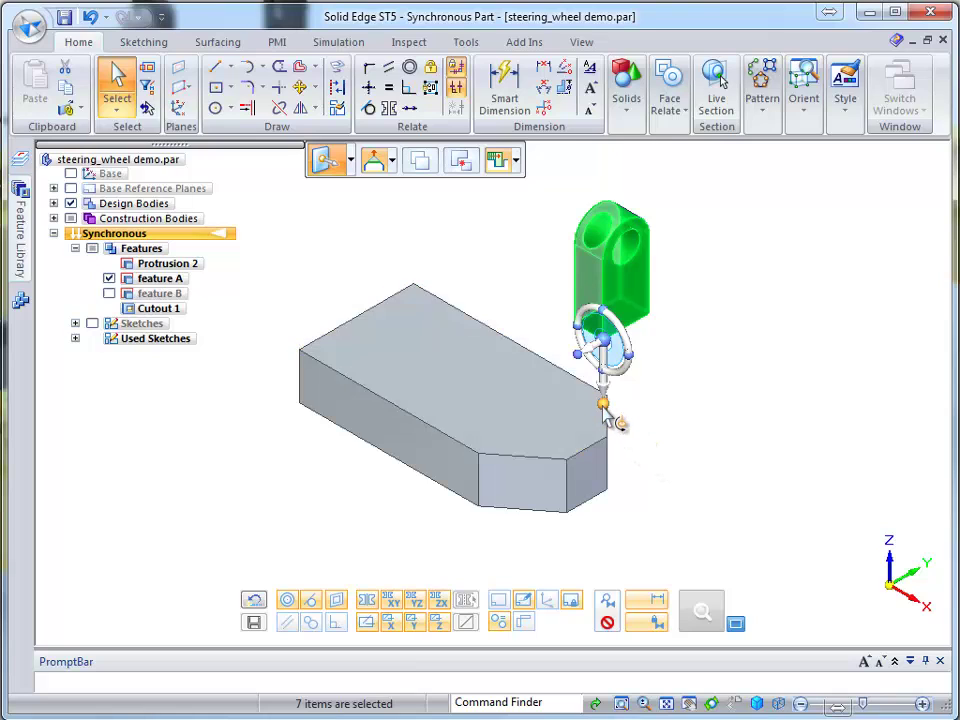
pyautogui.moveTo(604, 406); pyautogui.dragTo(480, 455)
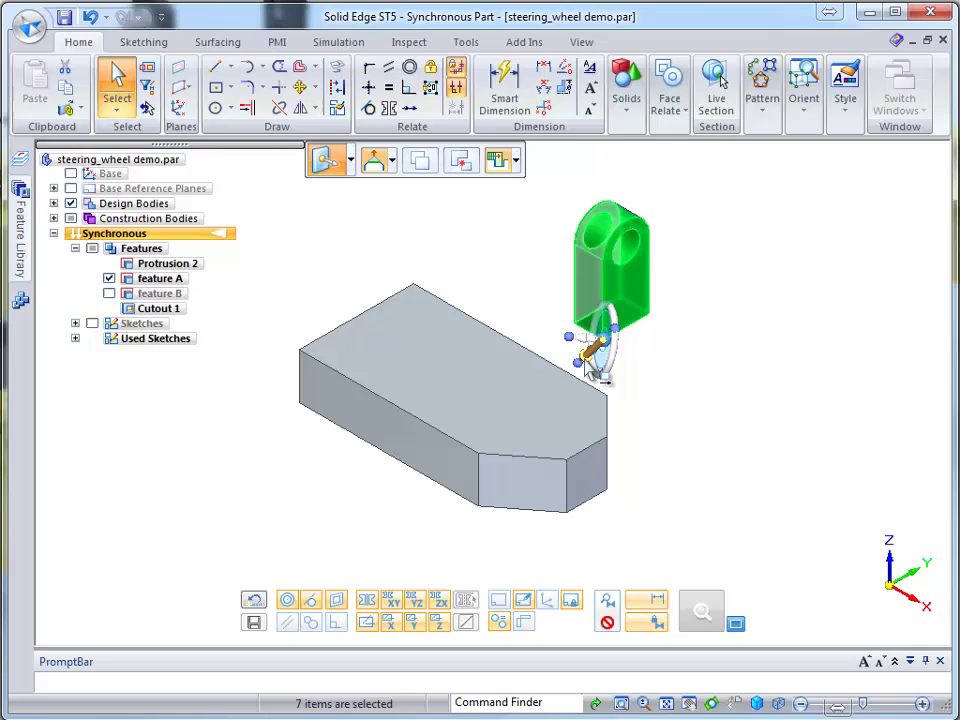
pyautogui.click(590, 367)
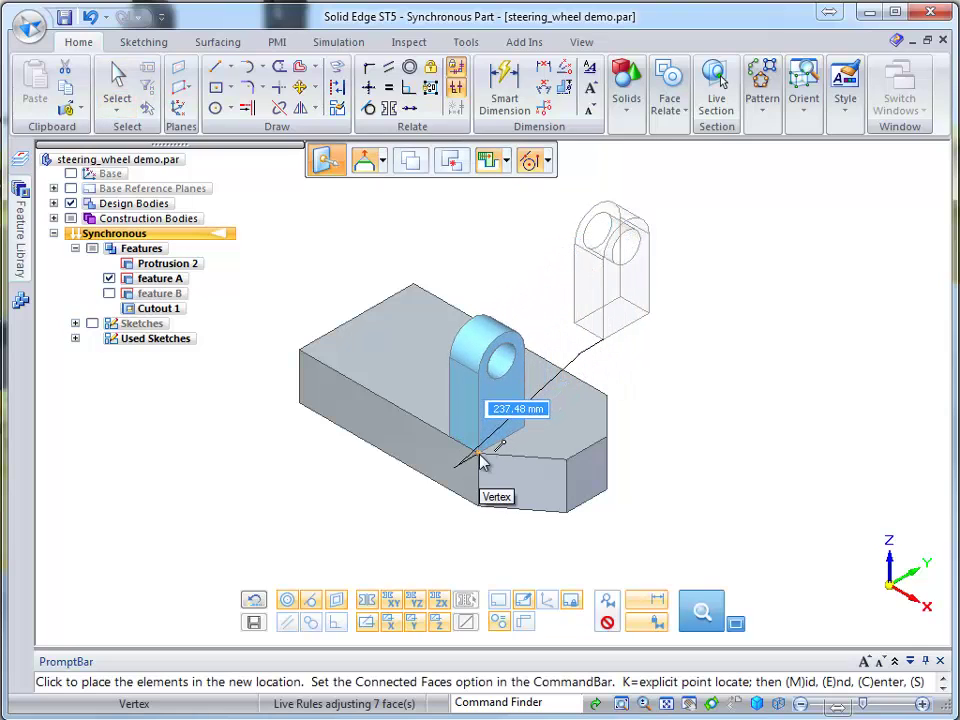
pyautogui.click(480, 457)
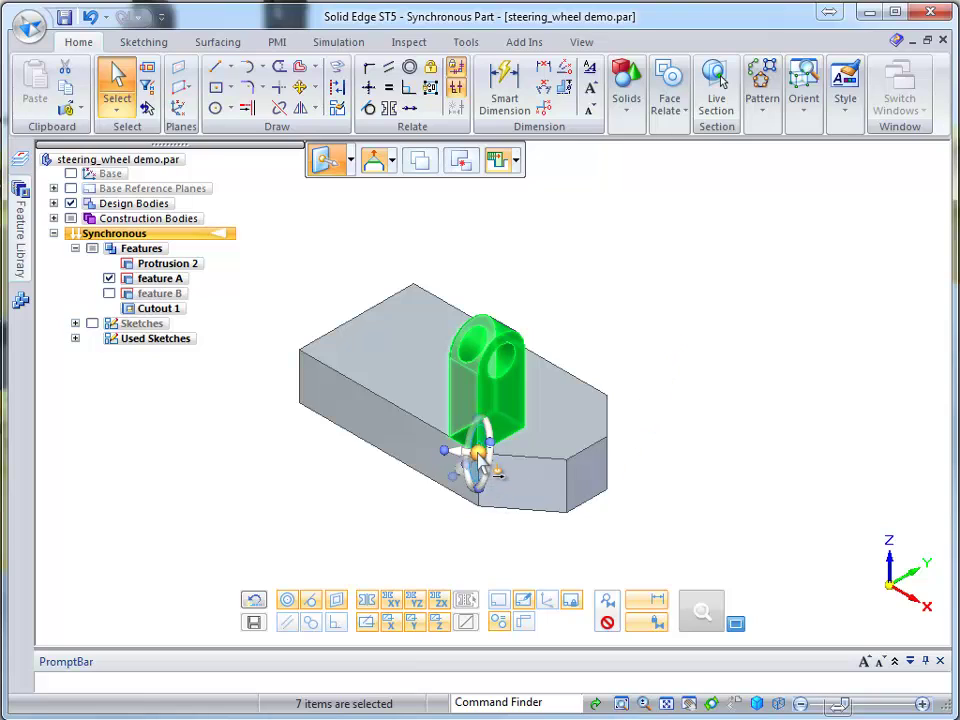
# Place the steering wheel flat at the lug's other lower corner and slide the lug freely toward the block's wide end
pyautogui.moveTo(479, 456); pyautogui.dragTo(553, 450)
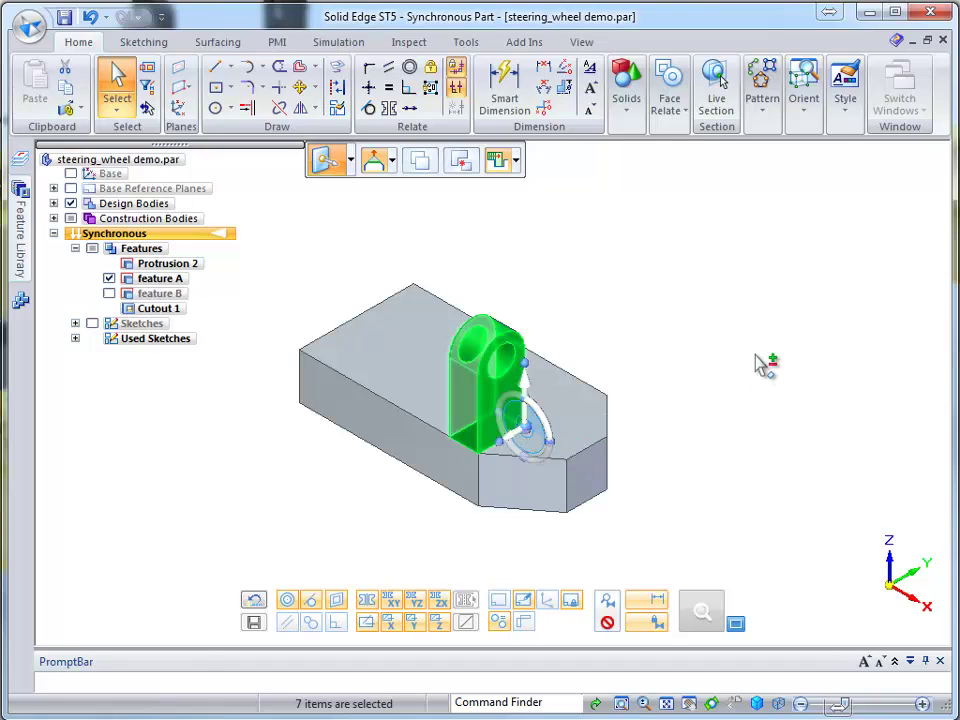
pyautogui.click(538, 455)
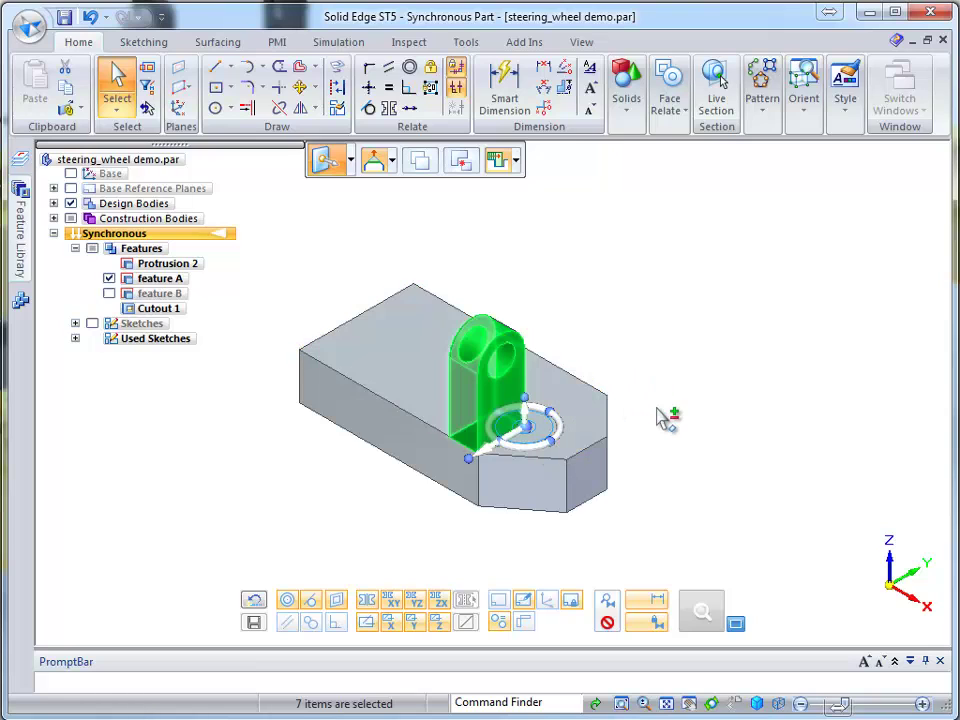
pyautogui.click(531, 432)
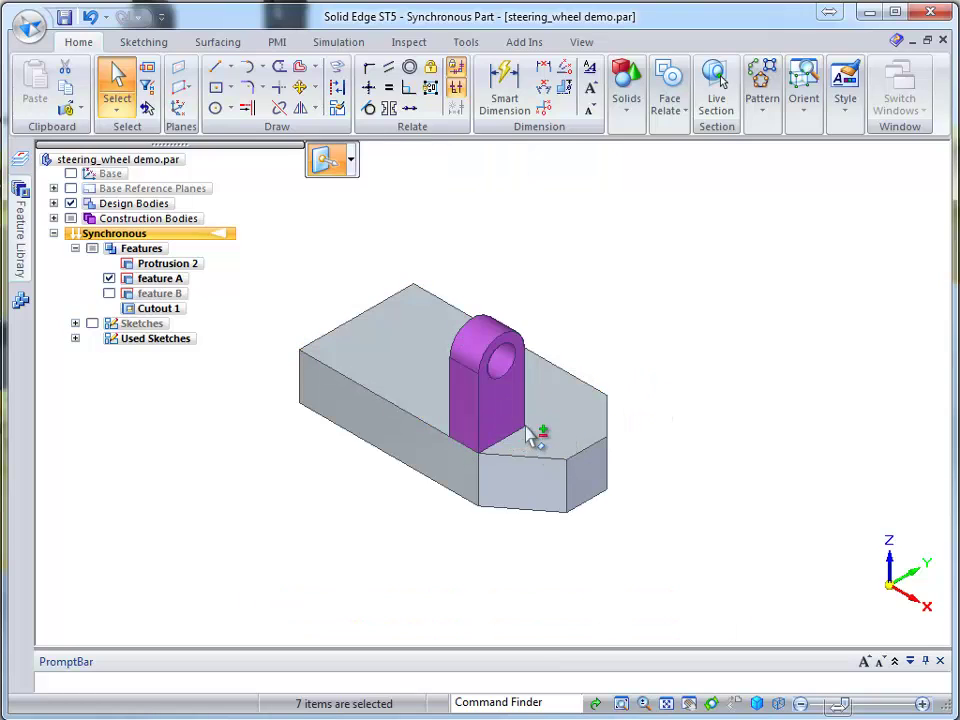
pyautogui.click(447, 345)
# Slide the lug freely over the block's top face toward the chamfered end and back toward the wide end
pyautogui.moveTo(525, 429); pyautogui.dragTo(506, 388, button='middle')
pyautogui.click(485, 352)
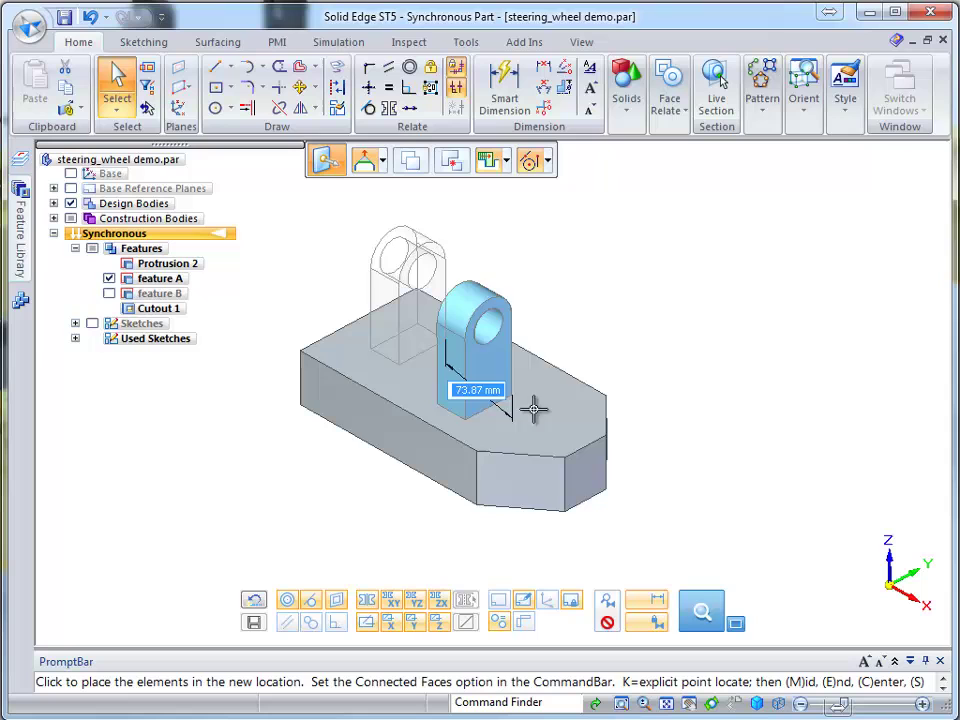
pyautogui.click(579, 429)
pyautogui.moveTo(619, 459); pyautogui.dragTo(682, 442, button='middle')
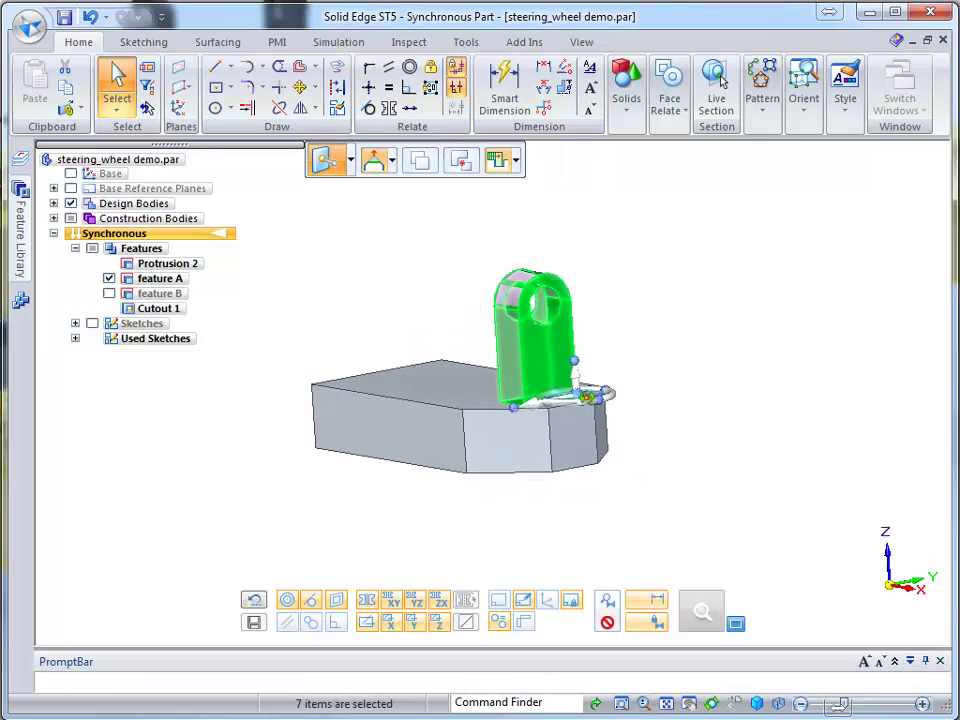
pyautogui.moveTo(580, 378); pyautogui.dragTo(611, 486, button='middle')
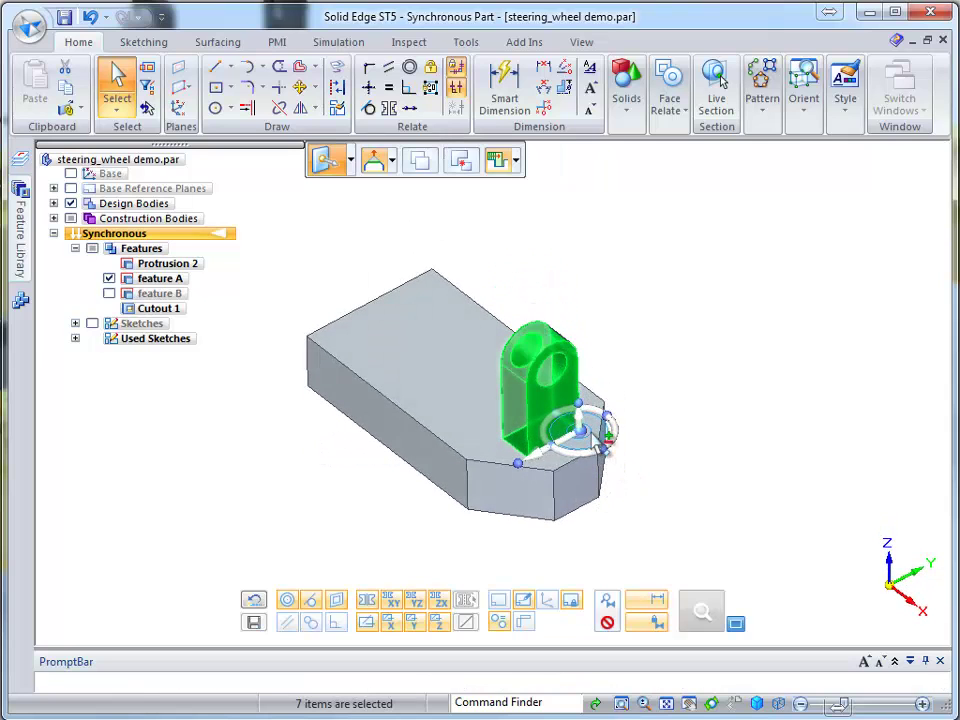
pyautogui.click(578, 432)
pyautogui.click(464, 380)
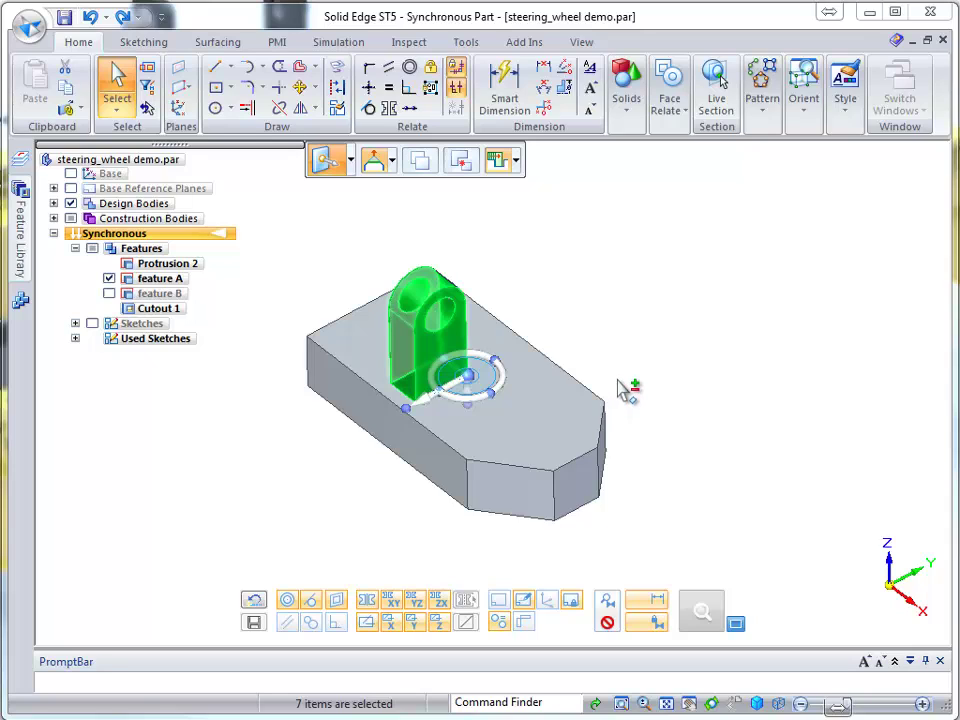
# Move the lug a short distance across the block's width, and 30 mm along its length toward the chamfered end
pyautogui.click(428, 406)
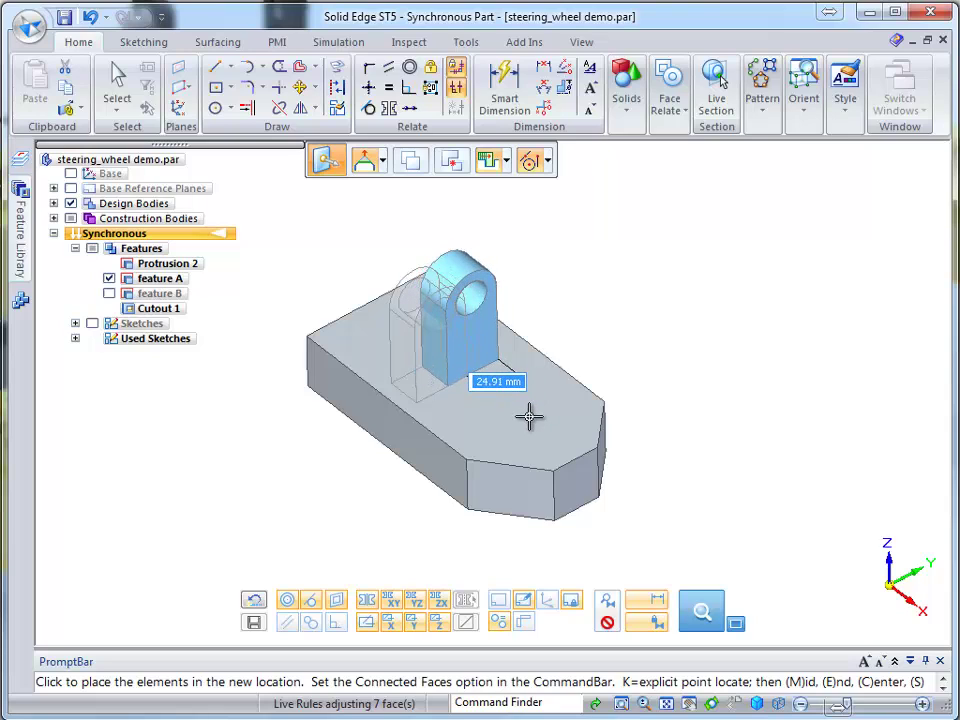
pyautogui.write('32')
pyautogui.press('Return')
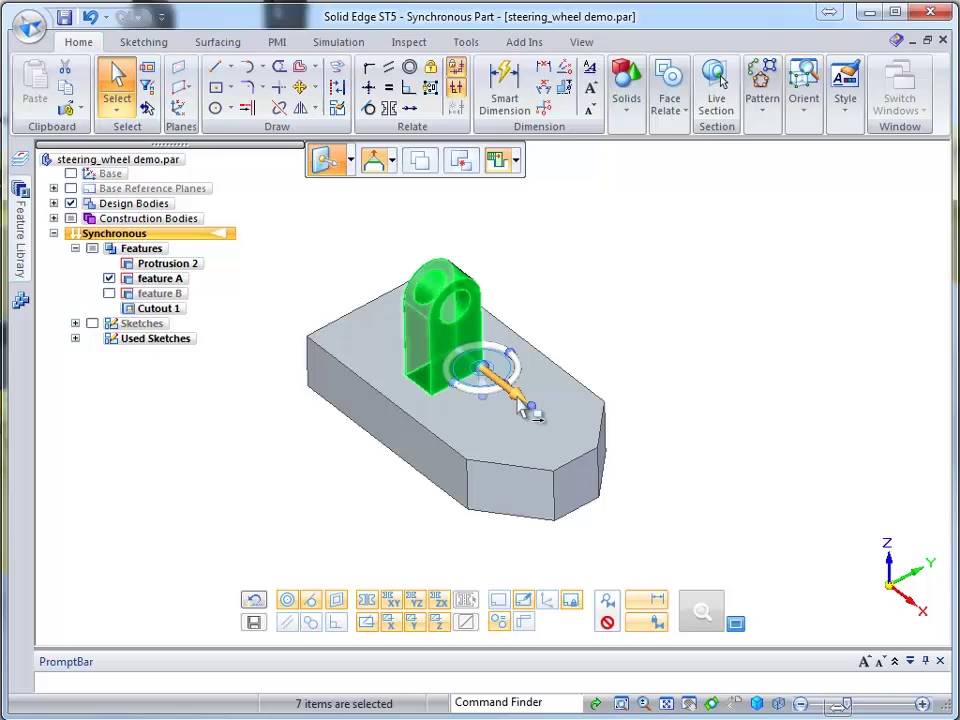
pyautogui.click(518, 396)
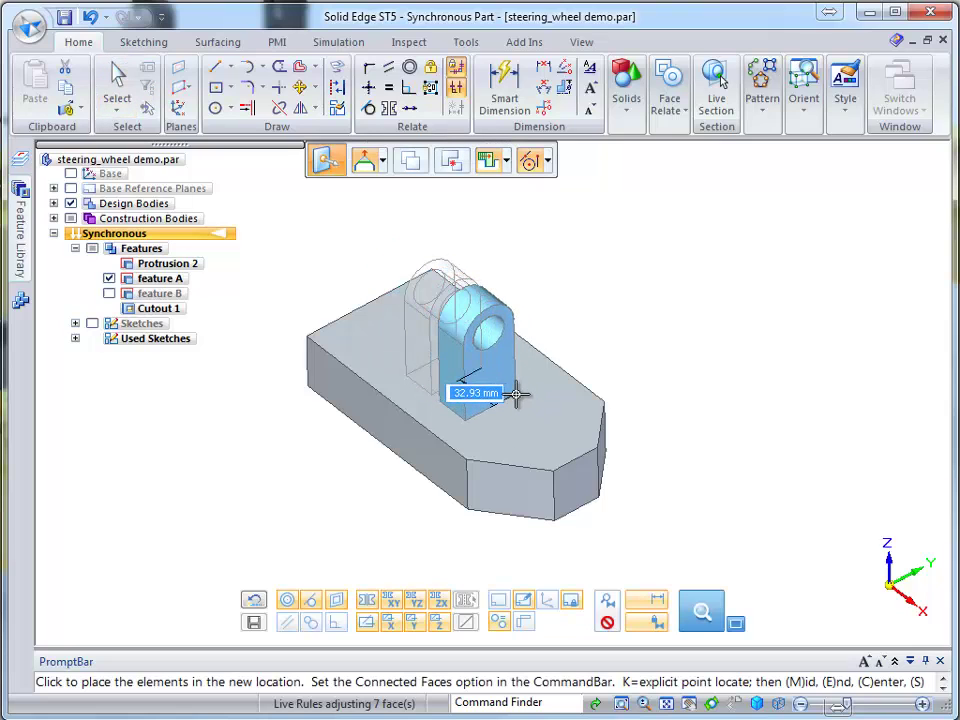
pyautogui.write('30')
pyautogui.press('Return')
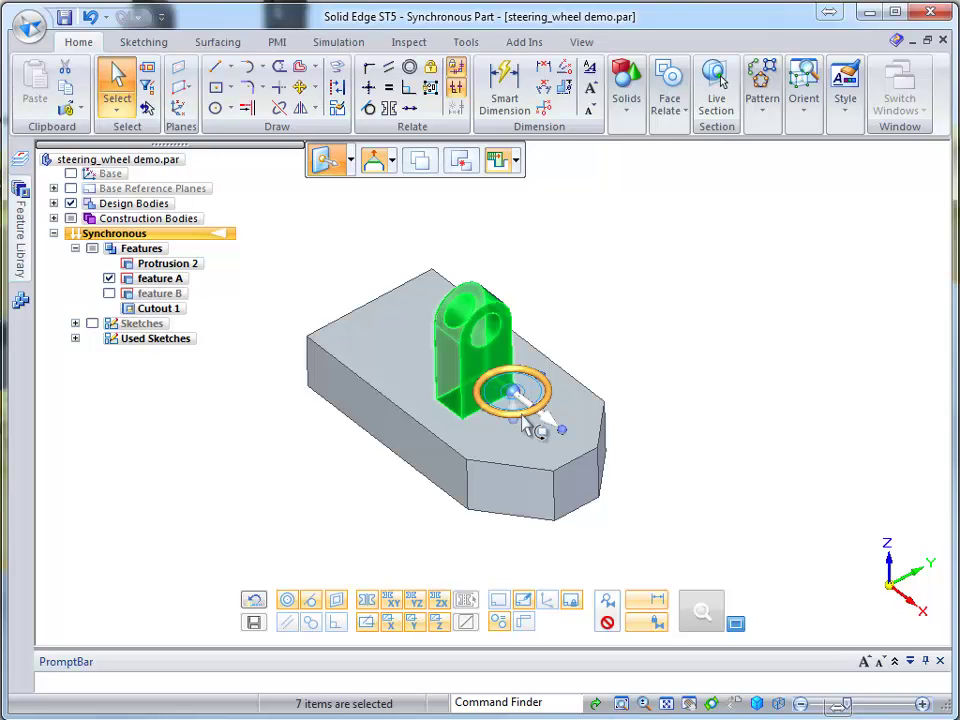
# Turn the steering wheel's axis 45° within the plane of the block's top face
pyautogui.moveTo(523, 416); pyautogui.dragTo(622, 507)
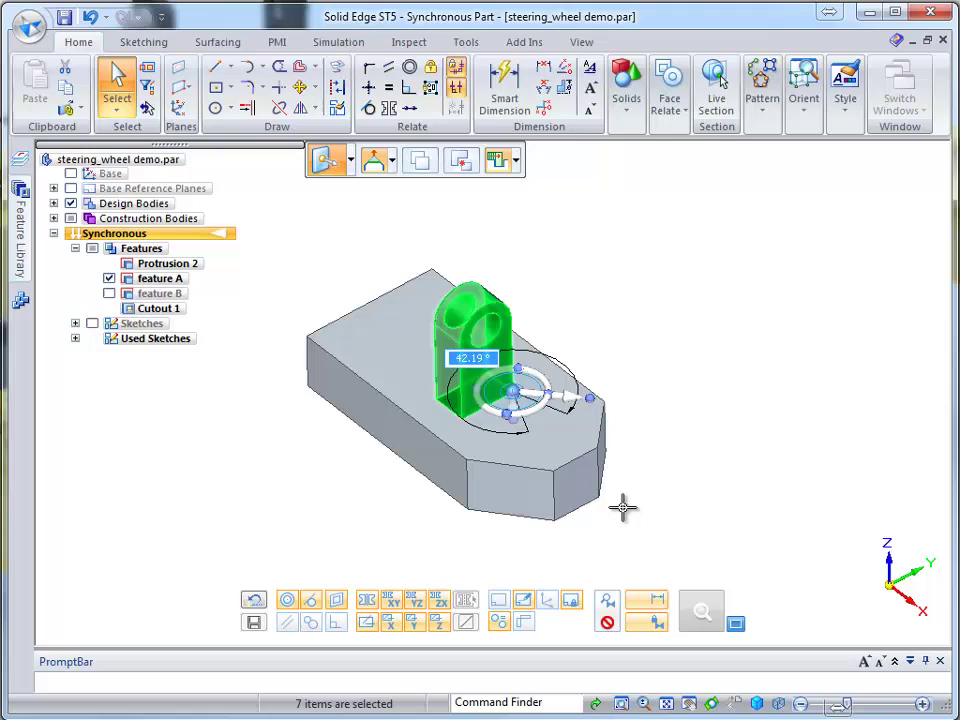
pyautogui.write('4')
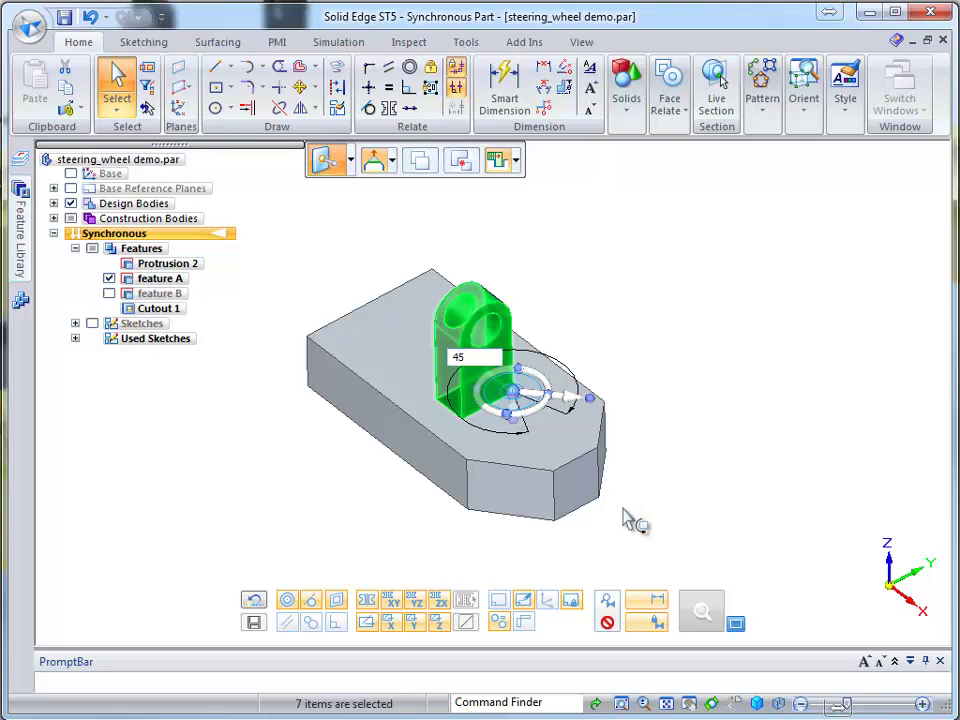
pyautogui.write('5')
pyautogui.press('Return')
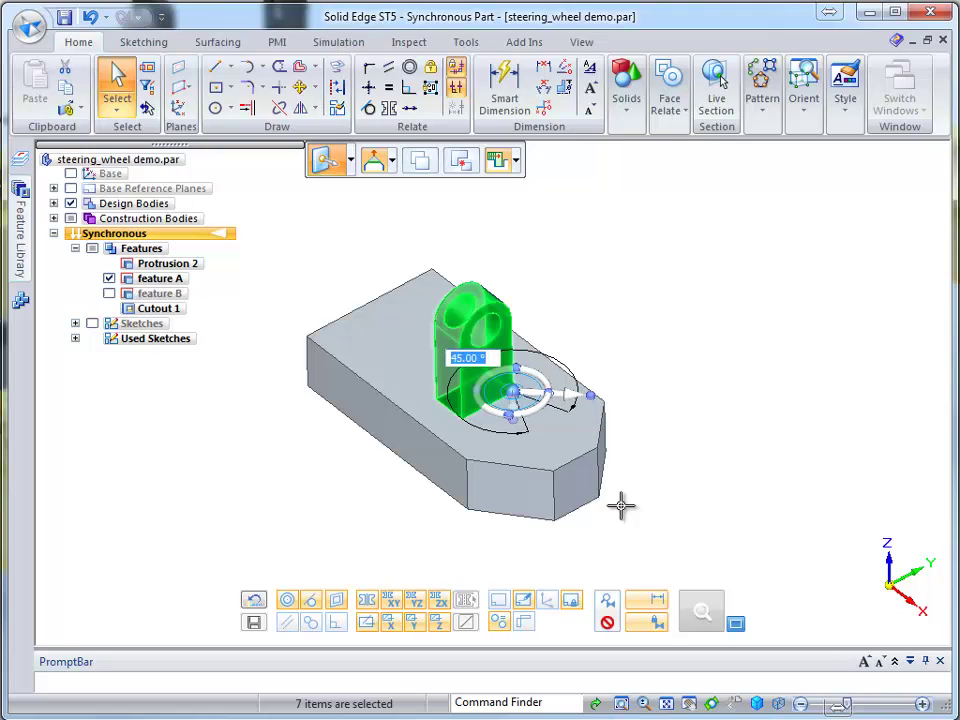
# Move the lug about 25 mm along the diagonal axis, and try raising it vertically off the block
pyautogui.click(580, 400)
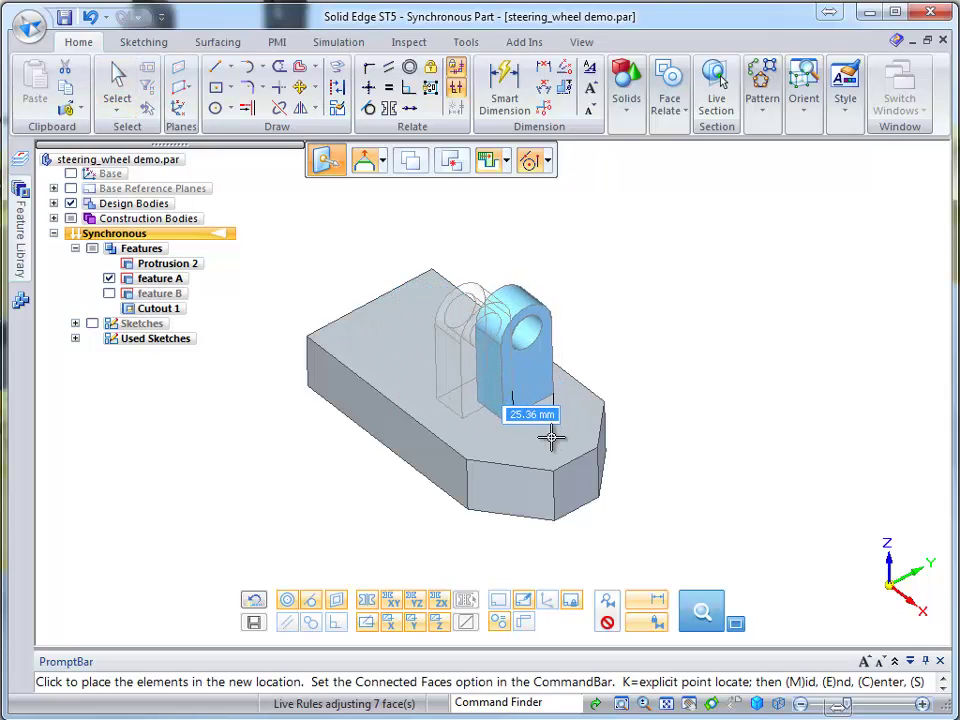
pyautogui.click(552, 437)
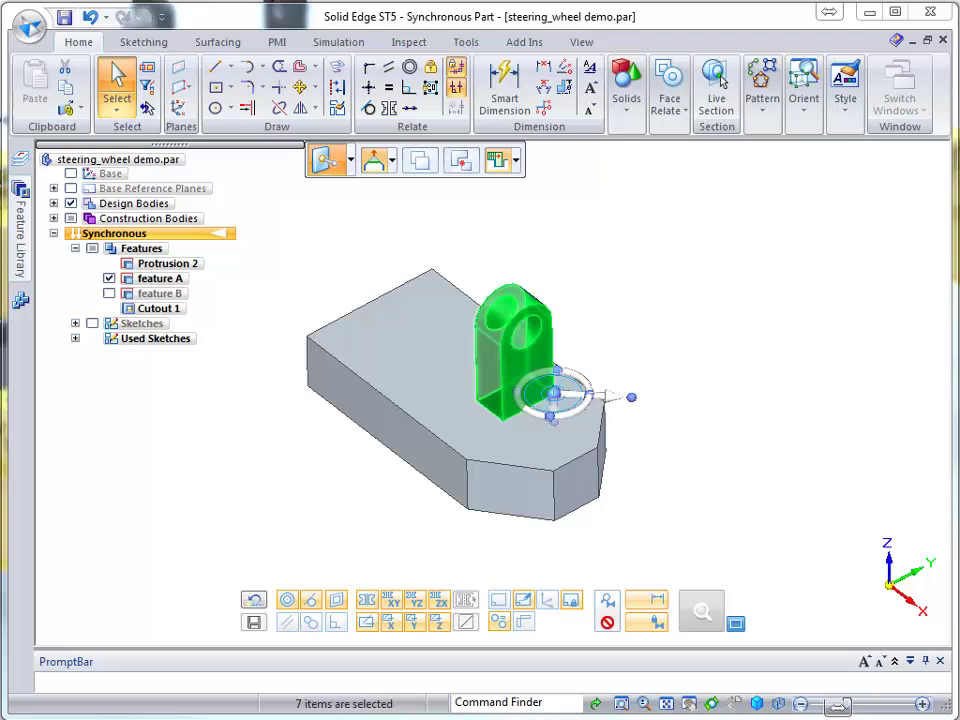
pyautogui.click(556, 415)
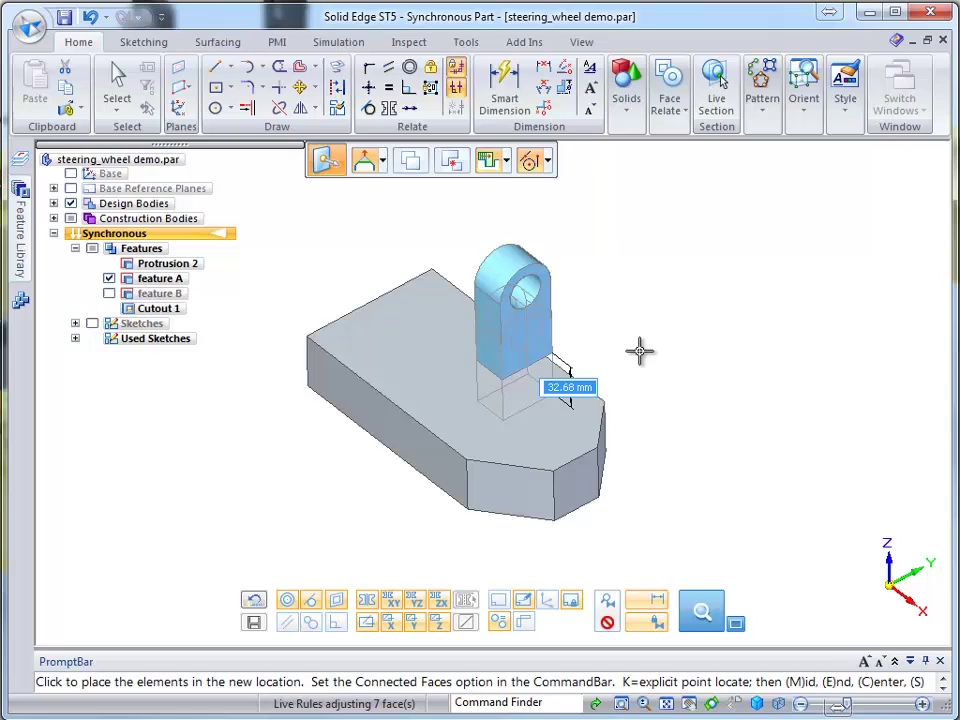
pyautogui.click(694, 375)
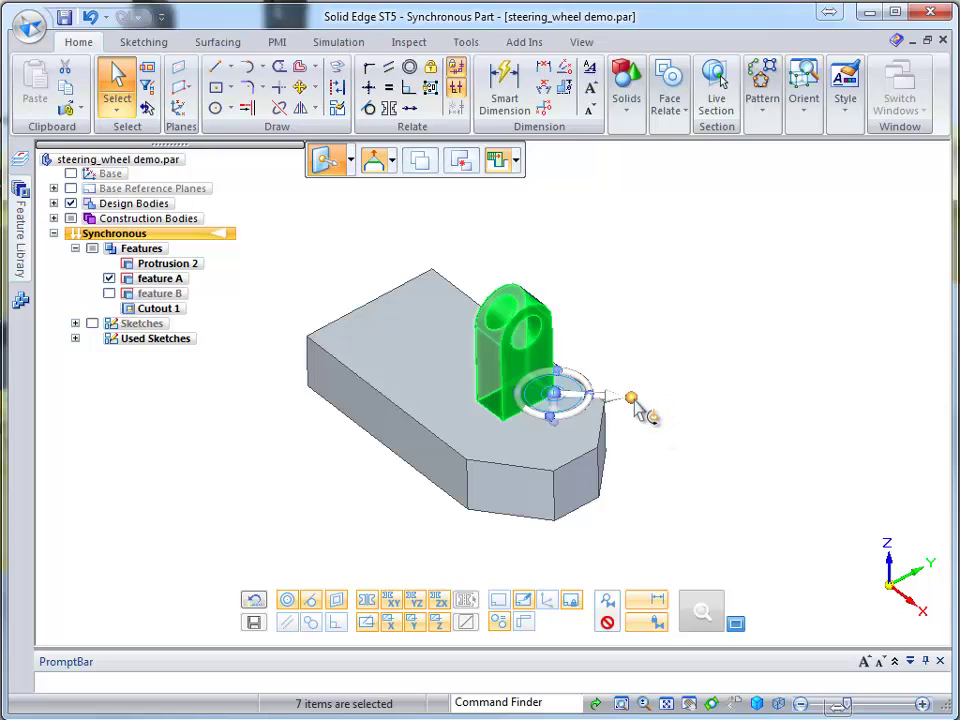
# Tilt the steering wheel's axis 45° upward from the block's top face and move the lug 100 mm along it
pyautogui.moveTo(632, 396); pyautogui.dragTo(657, 272)
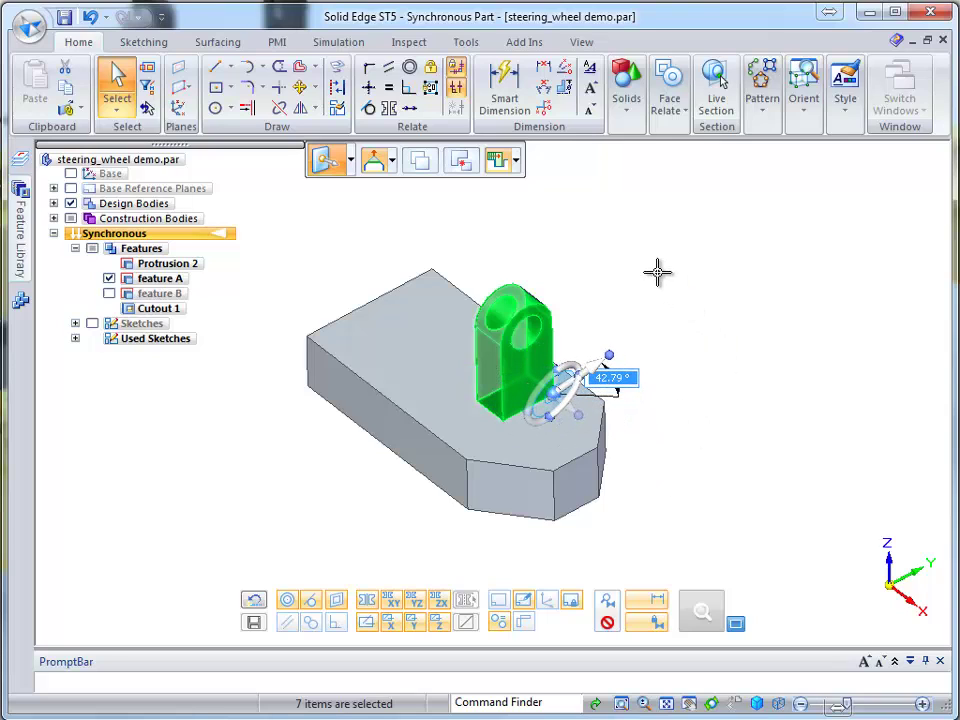
pyautogui.write('45')
pyautogui.press('Return')
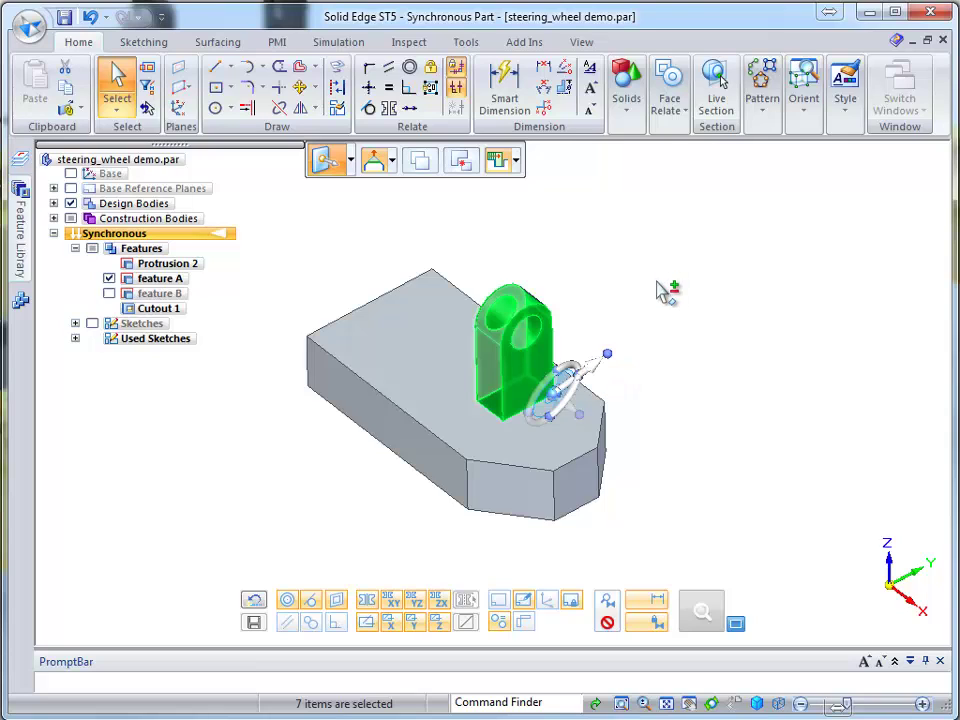
pyautogui.click(600, 368)
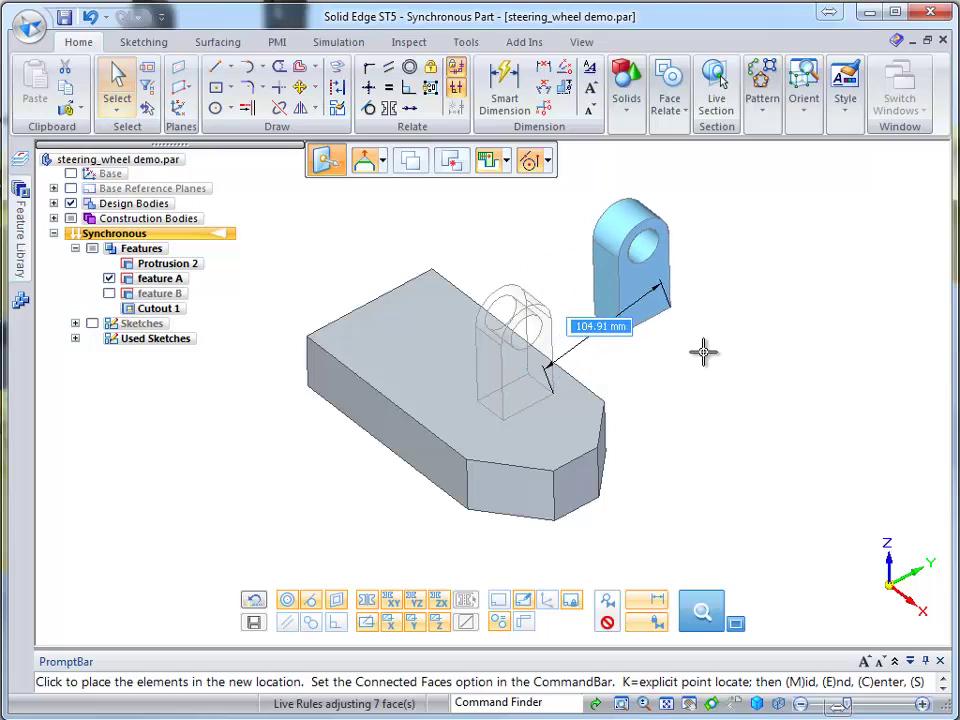
pyautogui.write('100')
pyautogui.press('Return')
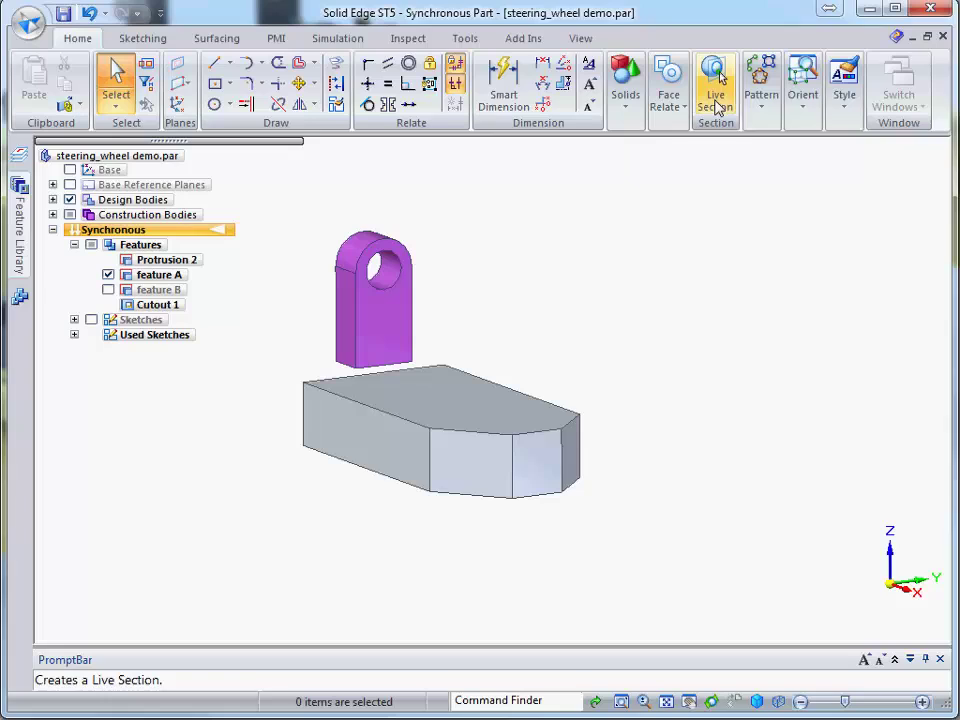
# Create a live section on the block's top face and lower its plane to roughly the middle of the block's thickness
pyautogui.click(715, 100)
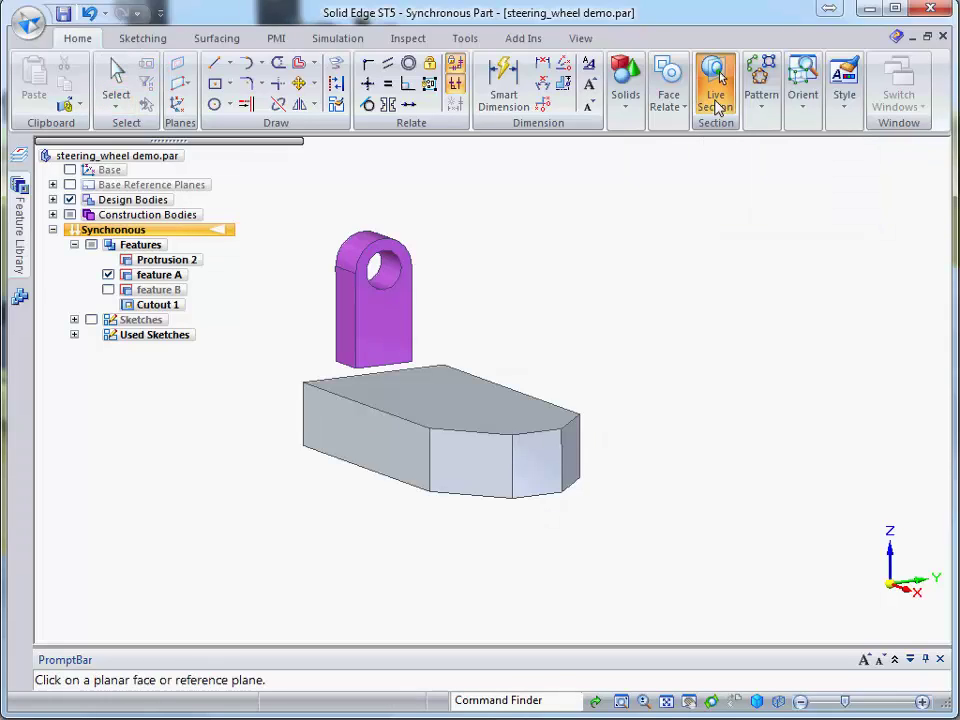
pyautogui.click(505, 418)
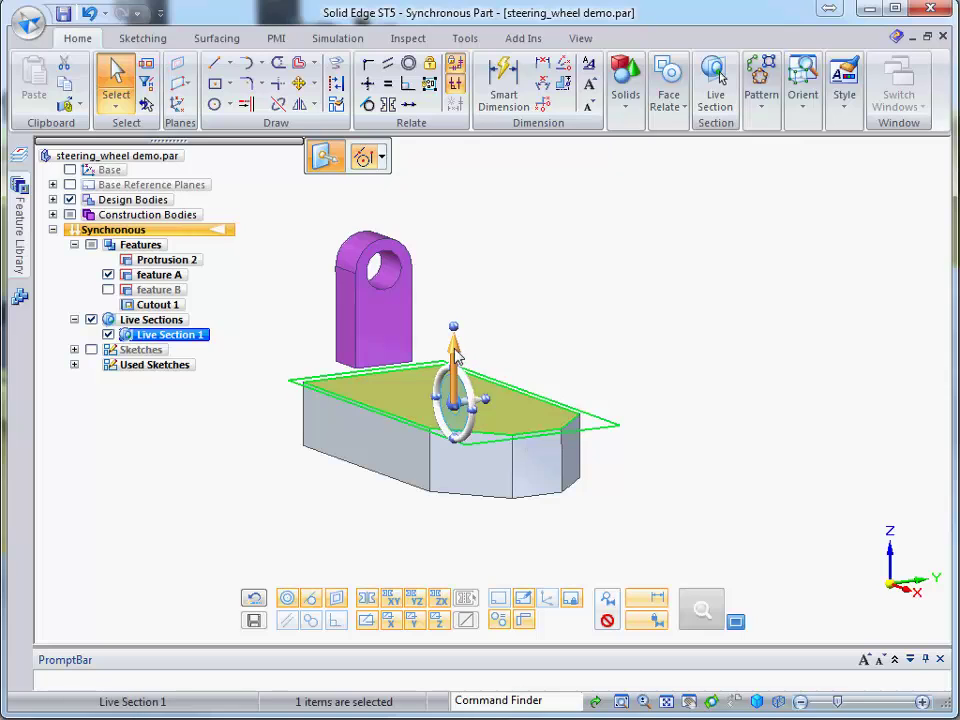
pyautogui.click(455, 355)
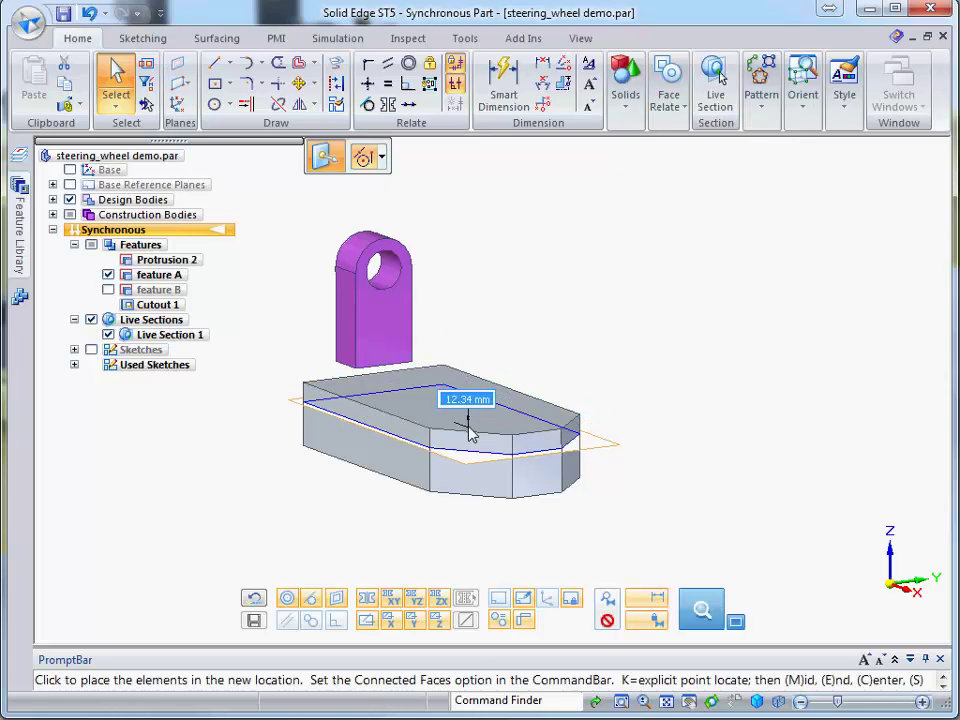
pyautogui.click(513, 472)
pyautogui.moveTo(654, 354); pyautogui.dragTo(690, 386, button='middle')
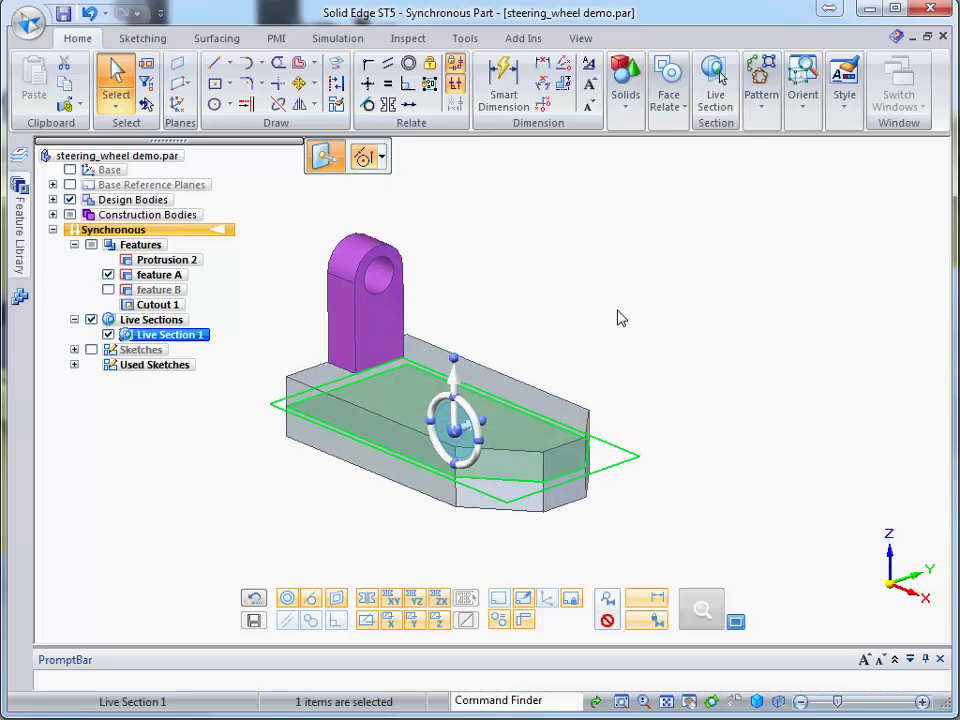
pyautogui.press('Escape')
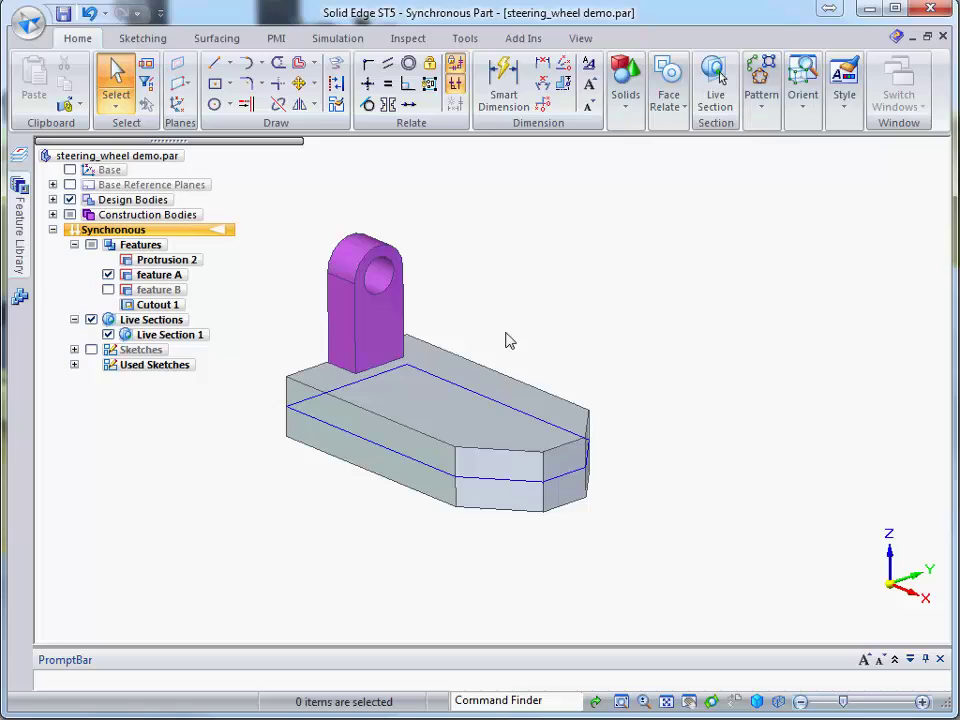
# Hide the design body so that the block is represented only by its live section
pyautogui.rightClick(658, 330)
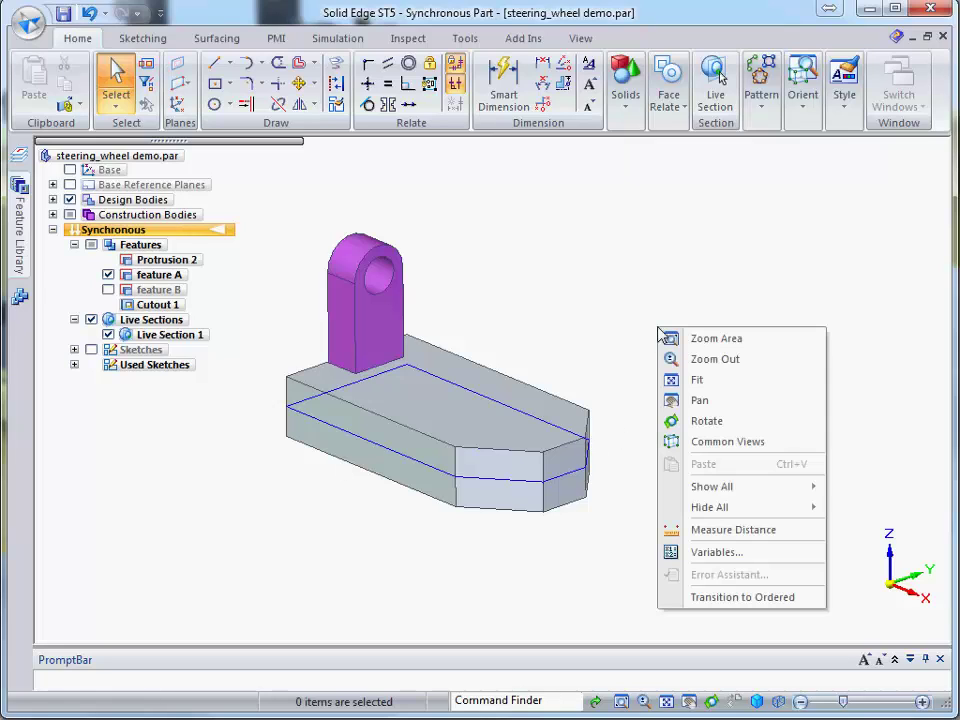
pyautogui.moveTo(790, 507)
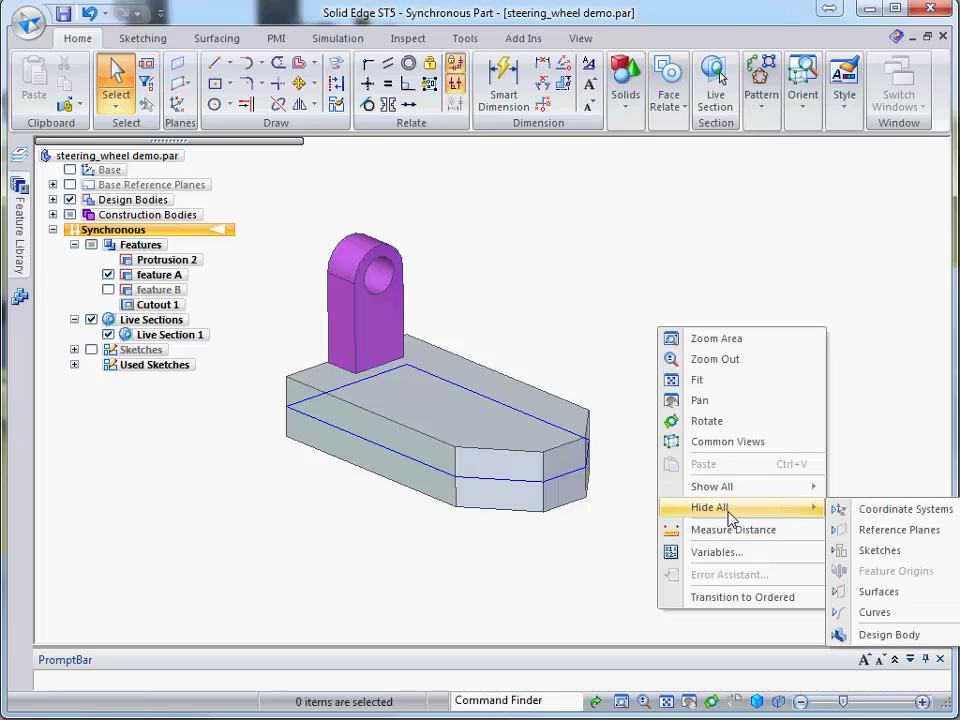
pyautogui.click(884, 634)
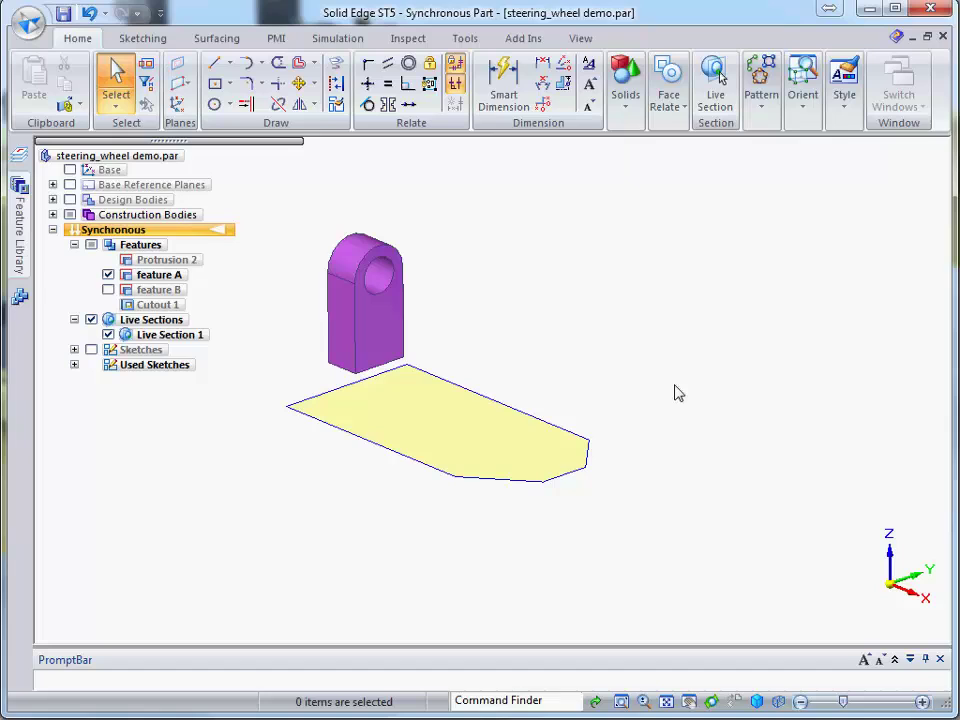
# Move the section edge at the block's wide end inward, and pull it back outward beyond its original position to lengthen the block
pyautogui.click(352, 396)
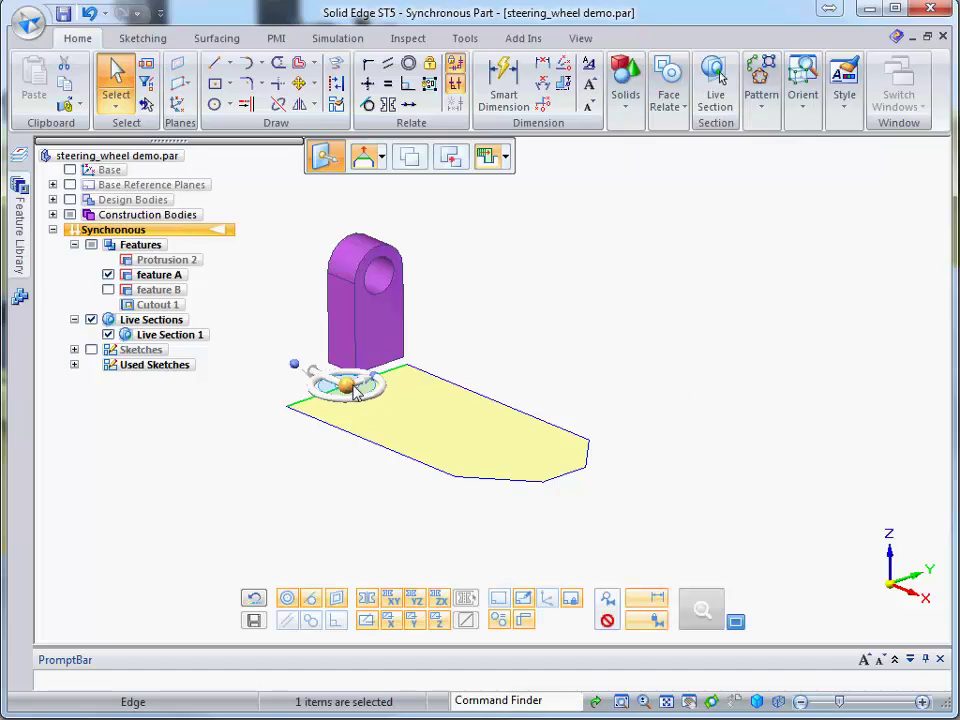
pyautogui.click(349, 392)
pyautogui.click(416, 422)
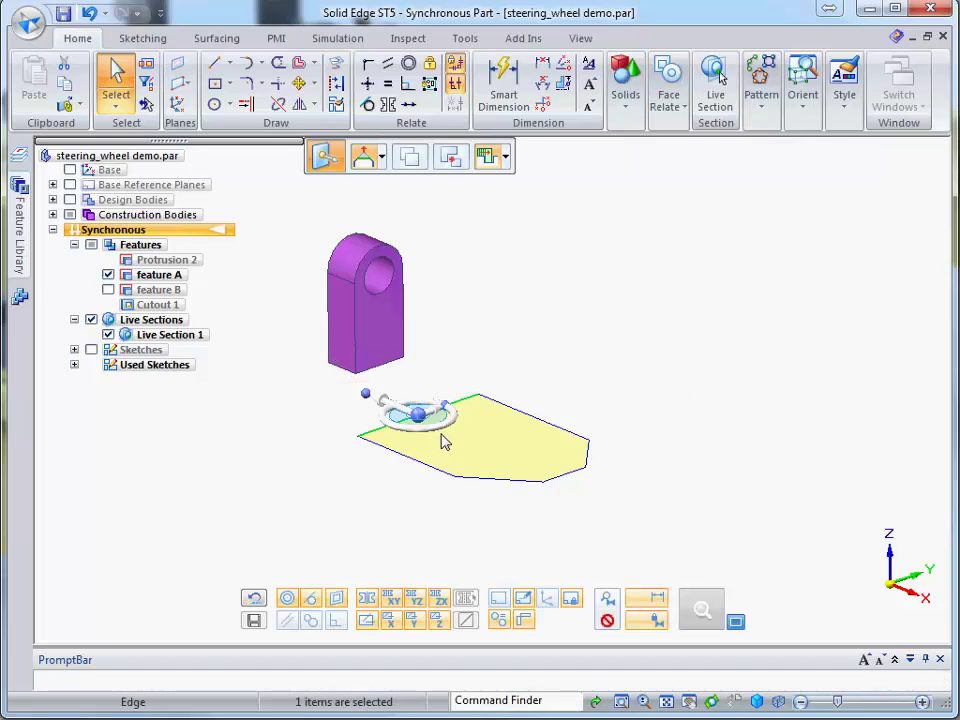
pyautogui.click(386, 404)
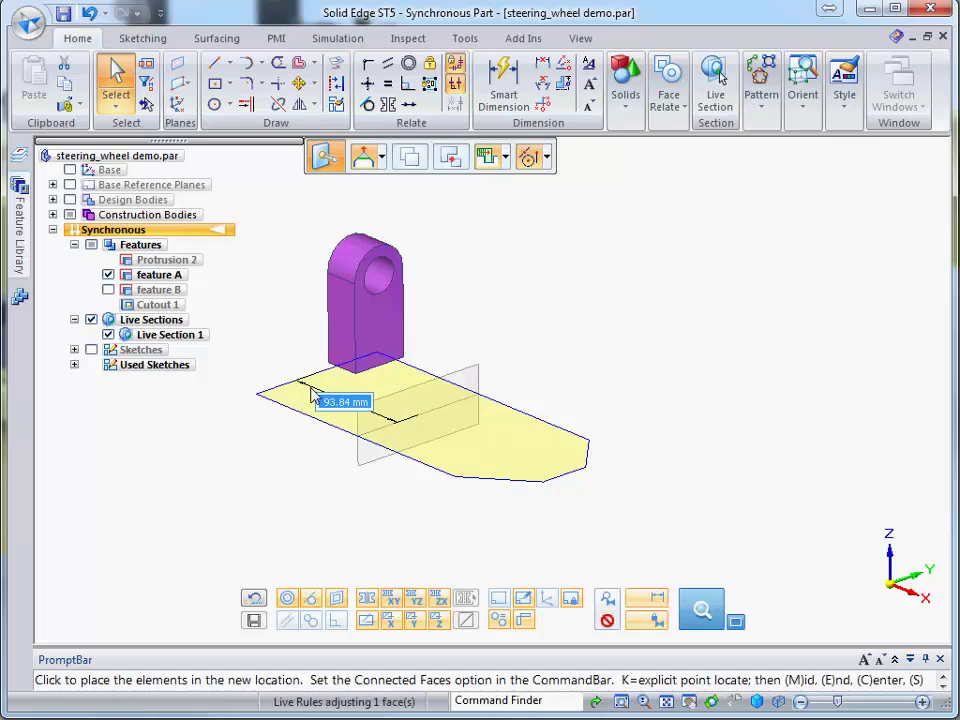
pyautogui.click(320, 444)
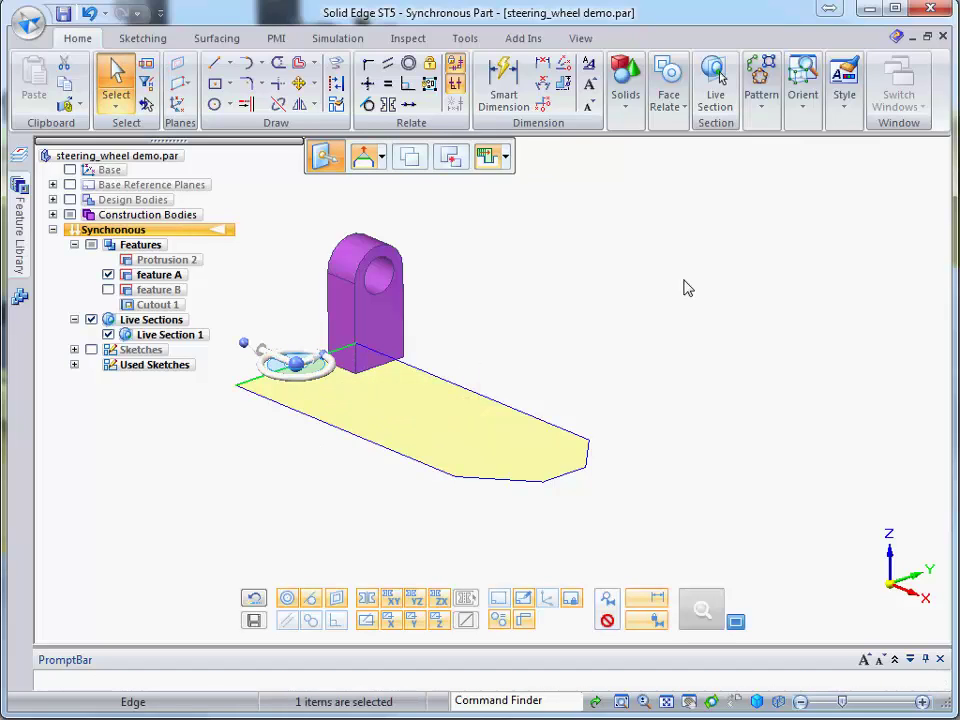
pyautogui.rightClick(656, 322)
pyautogui.press('Escape')
pyautogui.press('Escape')
# Show the design body to view the block's new shape, and hide it again
pyautogui.rightClick(604, 357)
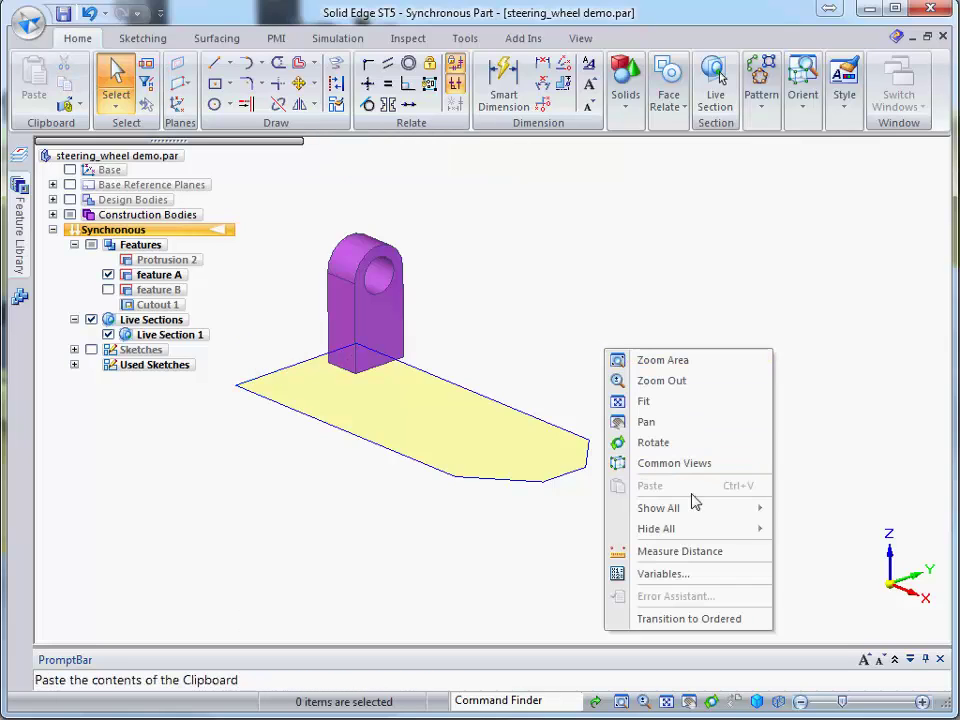
pyautogui.moveTo(697, 511)
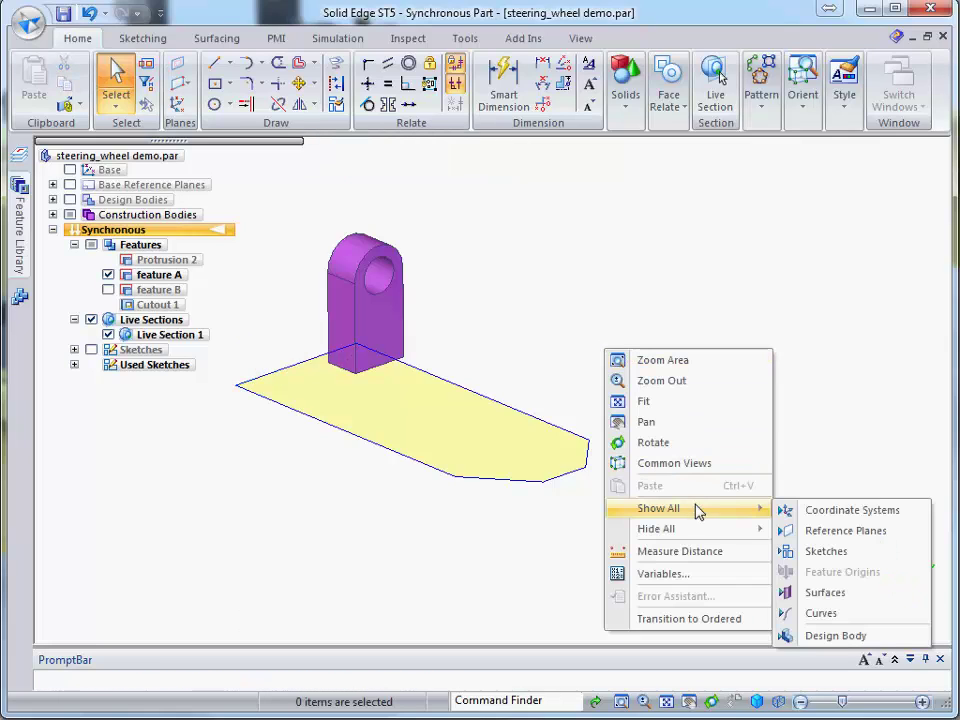
pyautogui.click(833, 637)
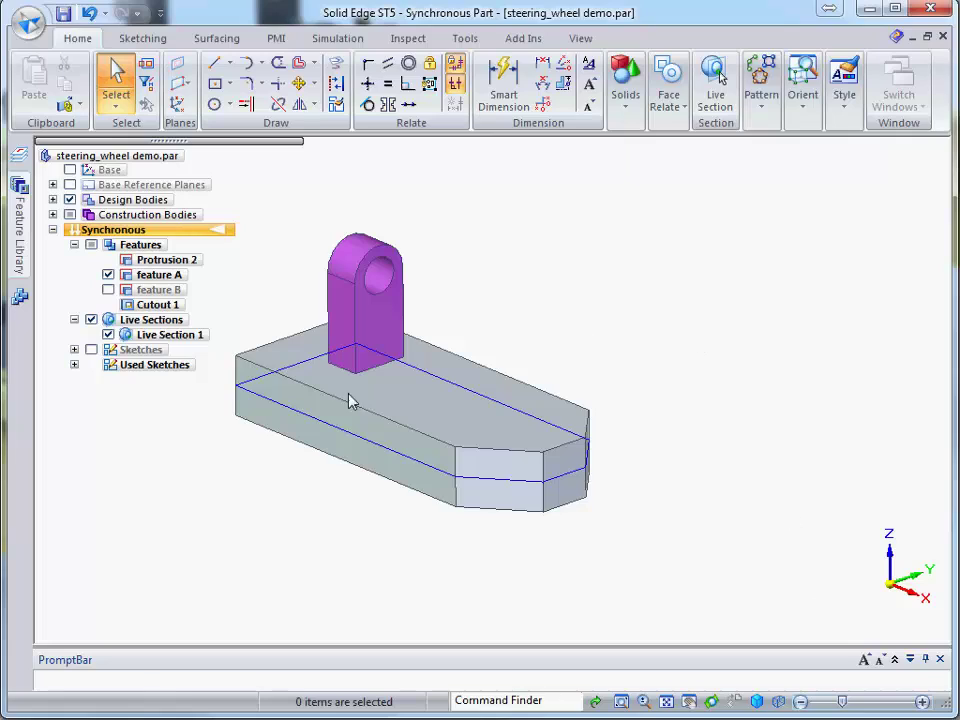
pyautogui.rightClick(622, 340)
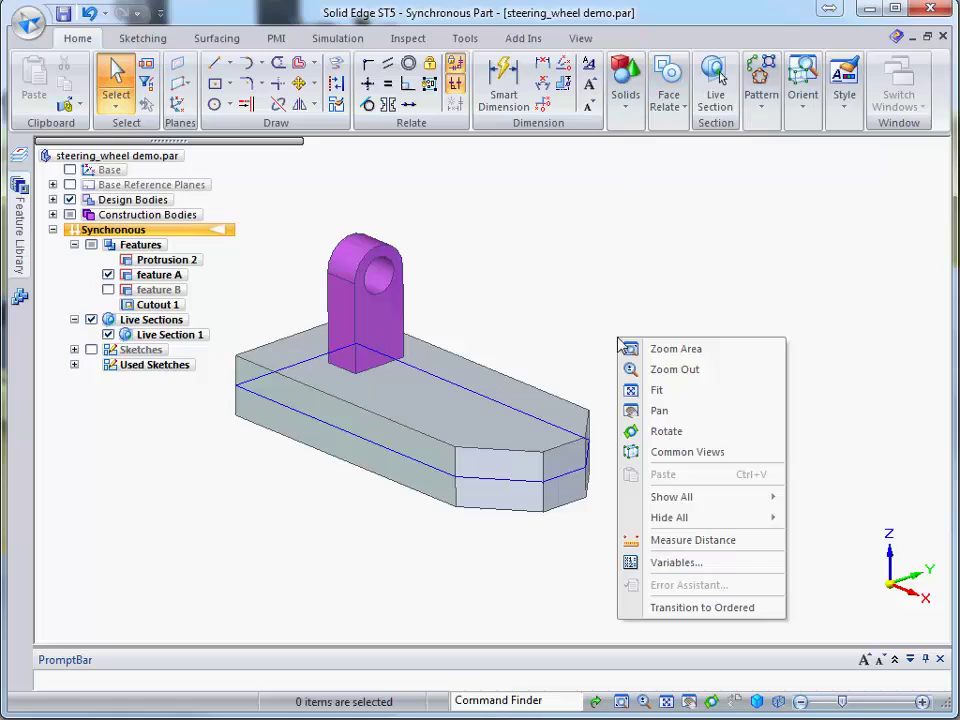
pyautogui.moveTo(700, 519)
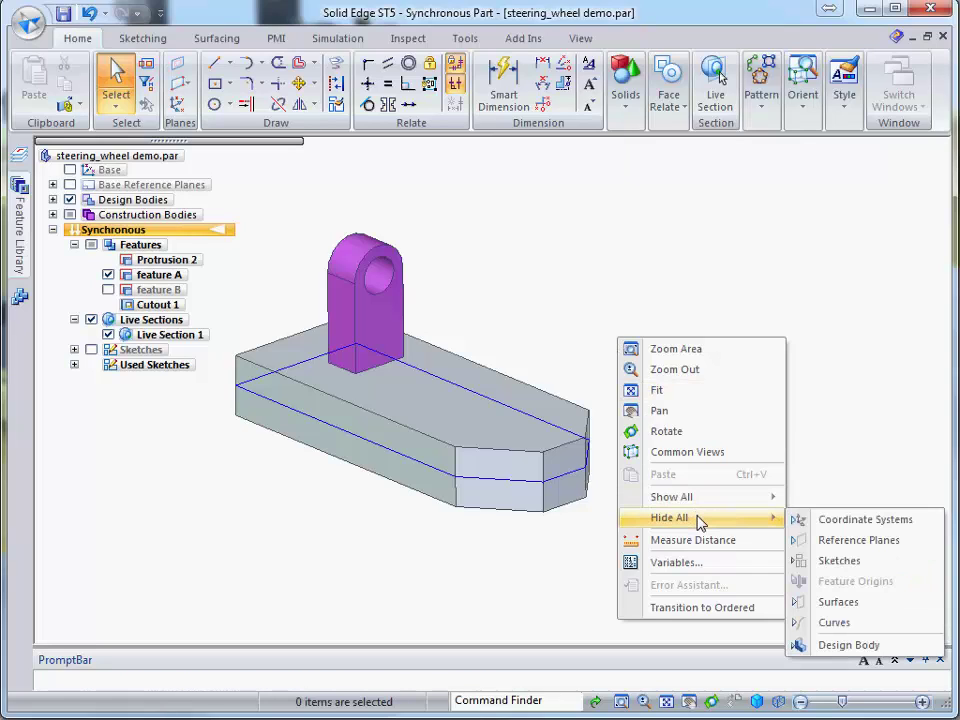
pyautogui.click(856, 644)
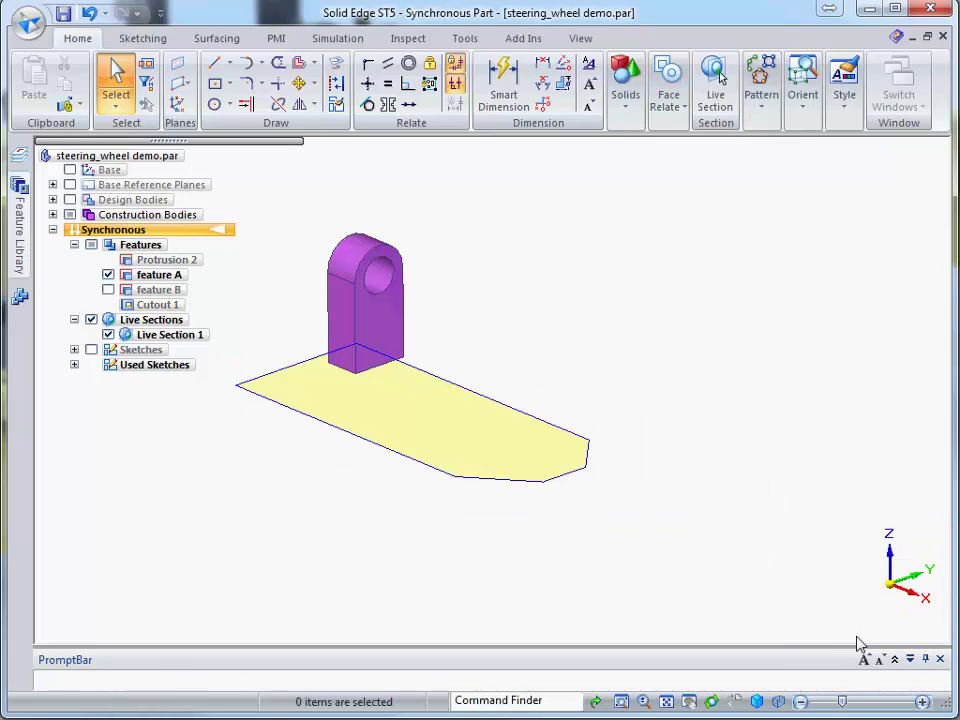
# Sketch an open U-shaped slot on the locked section plane from the block's long front edge, with sides about 41 mm long joined by a tangent arc
pyautogui.moveTo(728, 392)
pyautogui.mouseDown(button='middle')
pyautogui.moveTo(722, 377)
pyautogui.moveTo(731, 399)
pyautogui.mouseUp(button='middle')
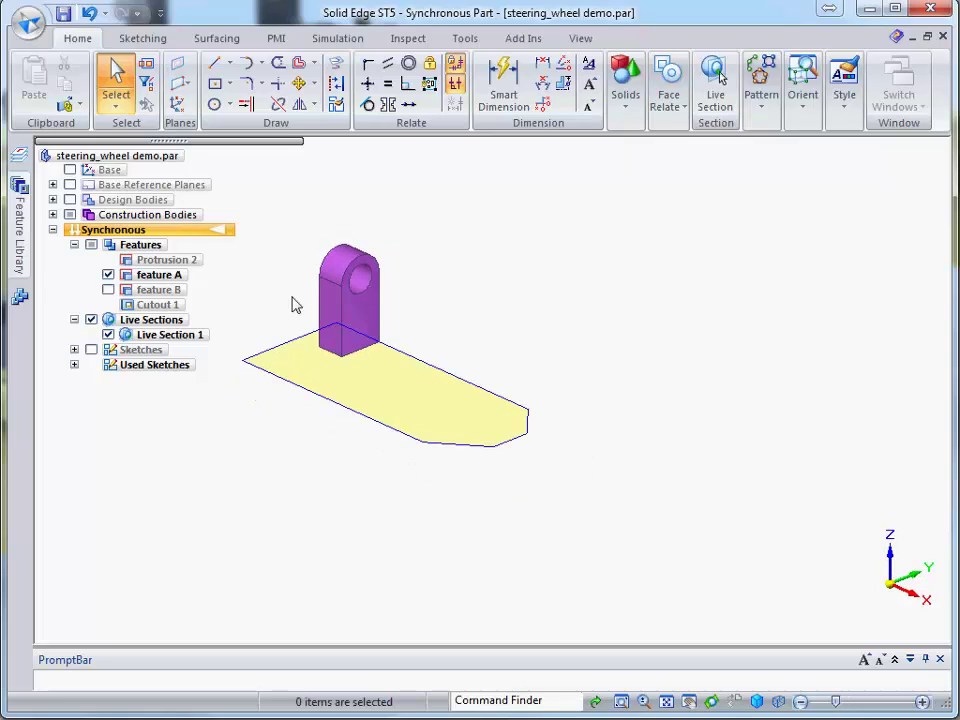
pyautogui.scroll(3, 300, 312)
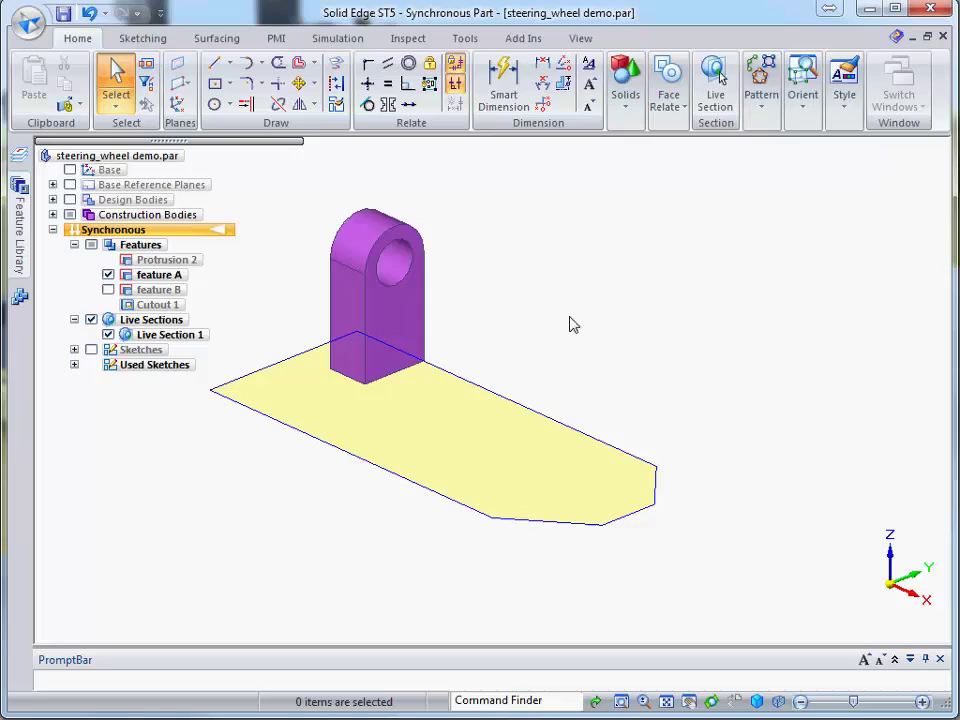
pyautogui.click(217, 68)
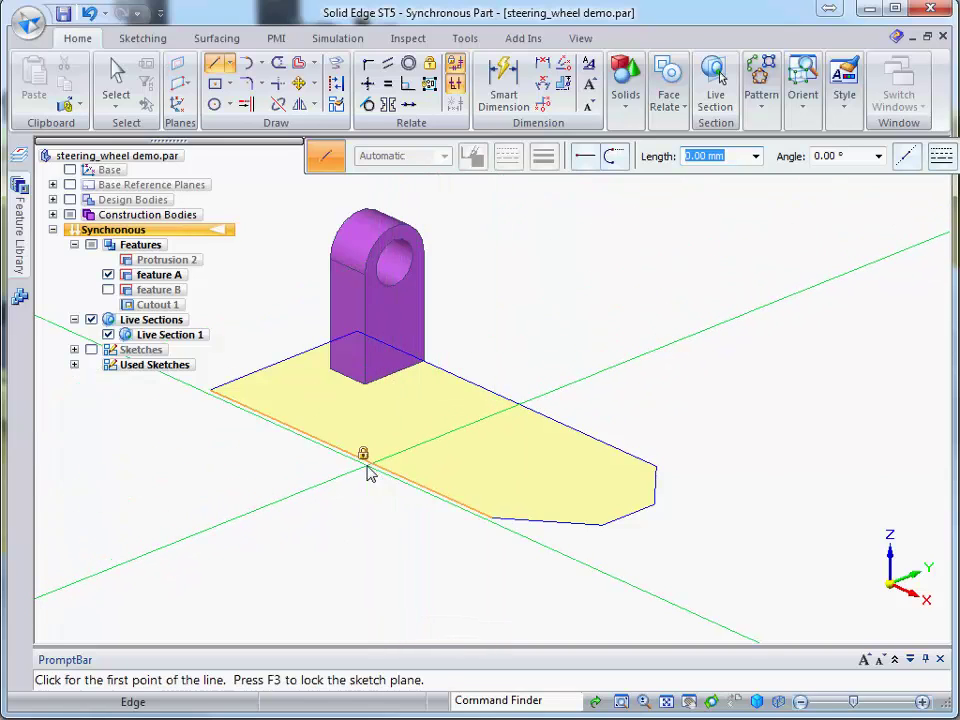
pyautogui.press('F3')
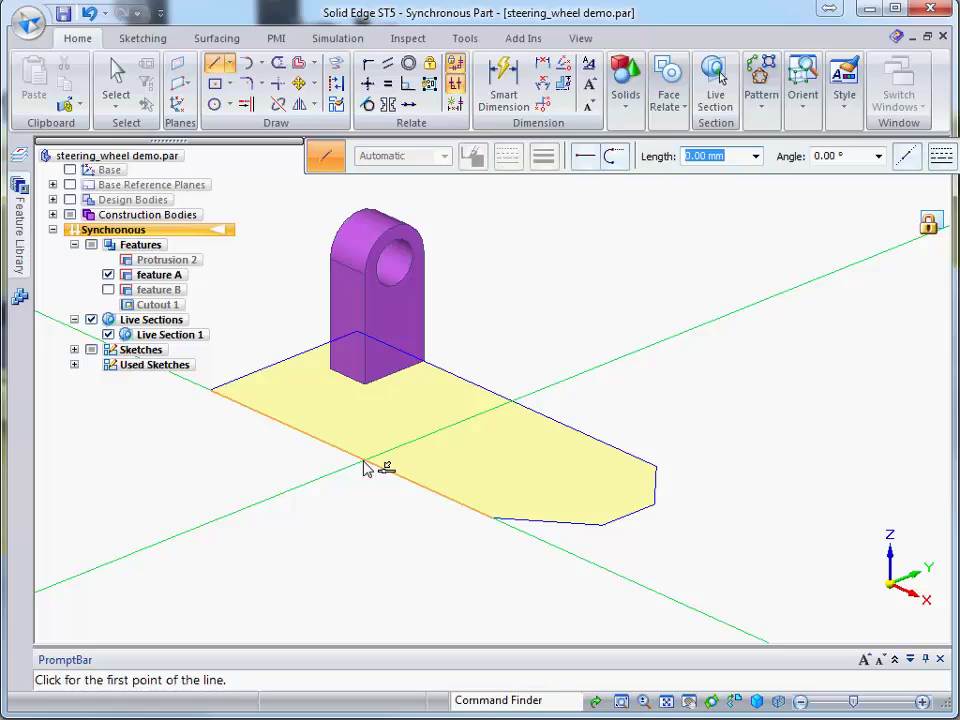
pyautogui.click(366, 464)
pyautogui.click(424, 441)
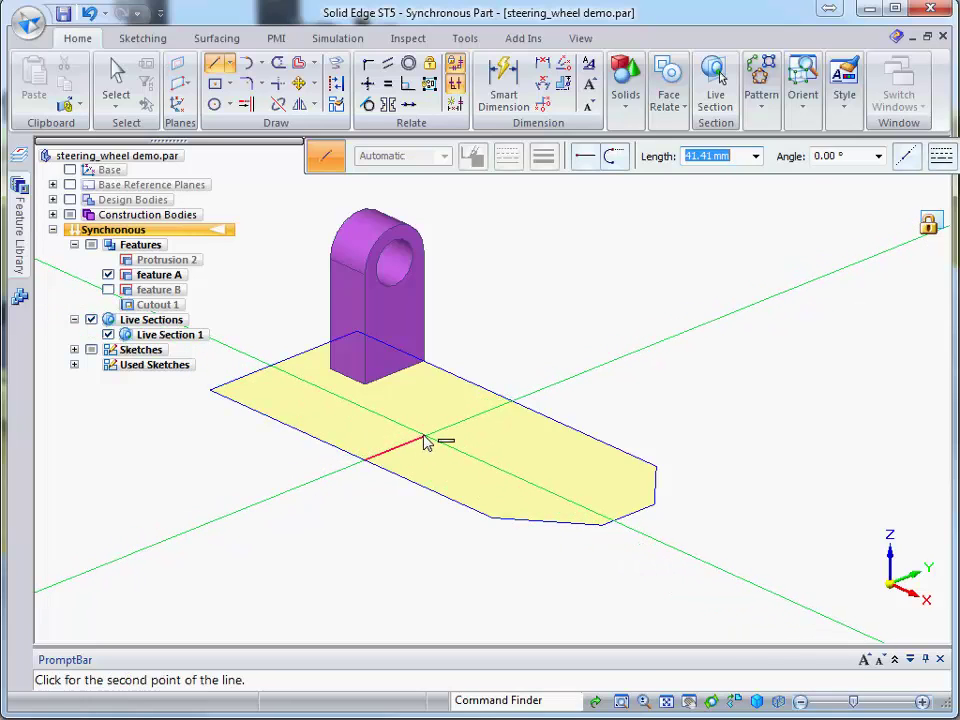
pyautogui.click(436, 437)
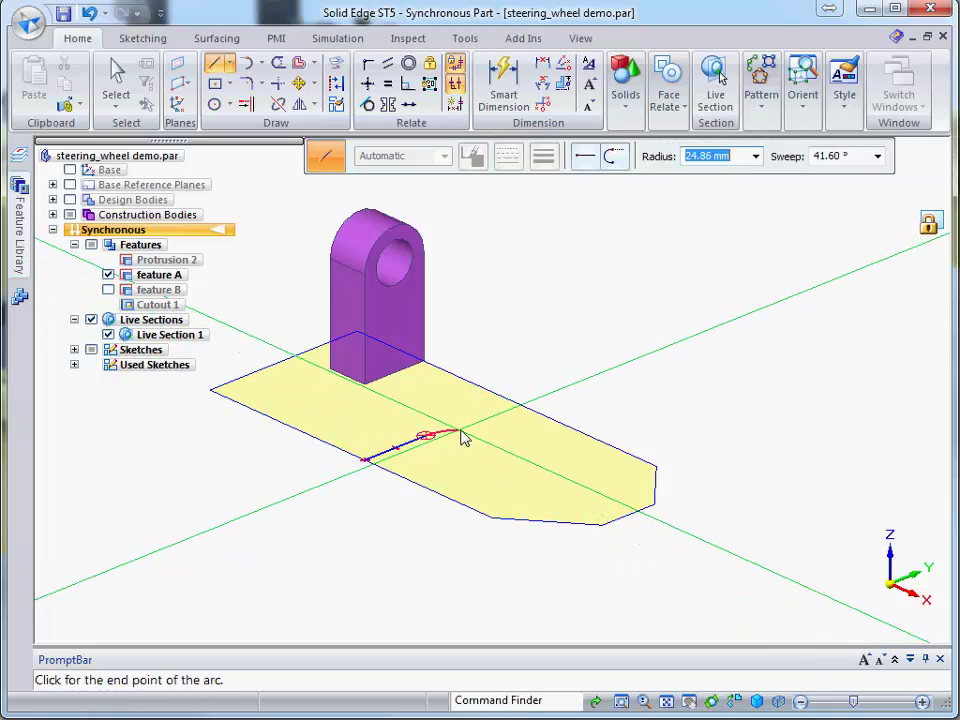
pyautogui.click(471, 470)
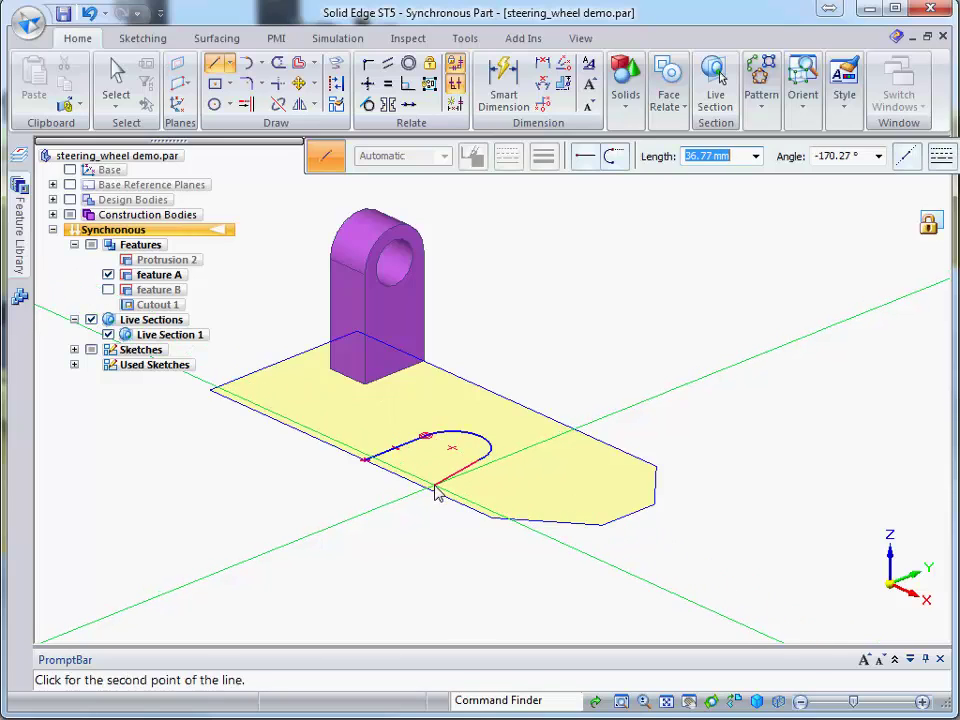
pyautogui.click(422, 486)
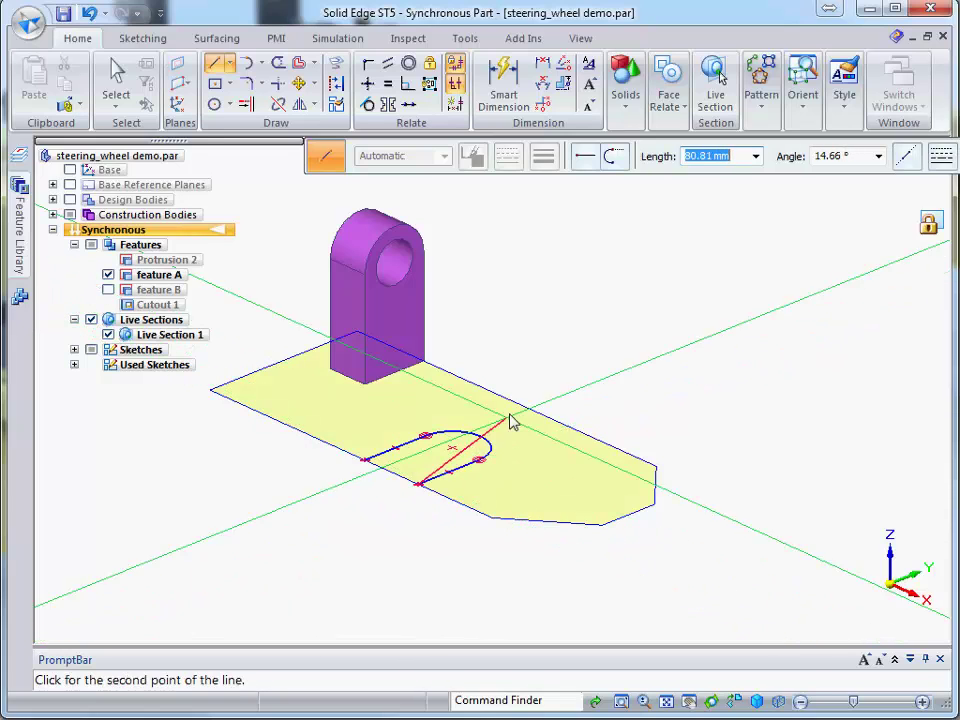
pyautogui.press('Escape')
# Cut the U-shaped slot region symmetrically through the block, above and below the section plane
pyautogui.click(115, 90)
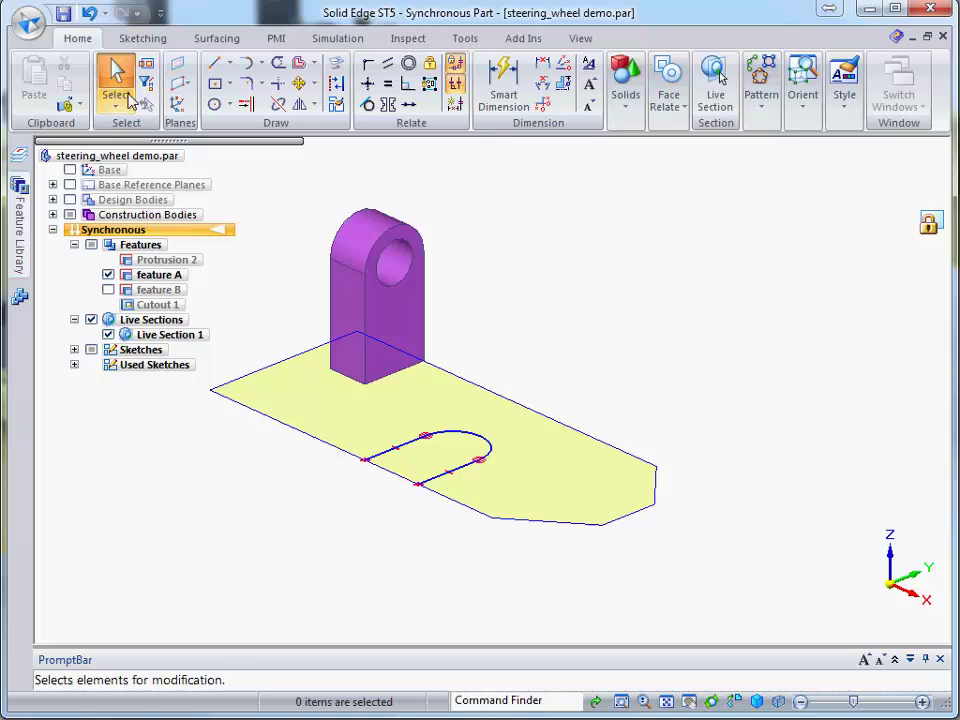
pyautogui.click(424, 461)
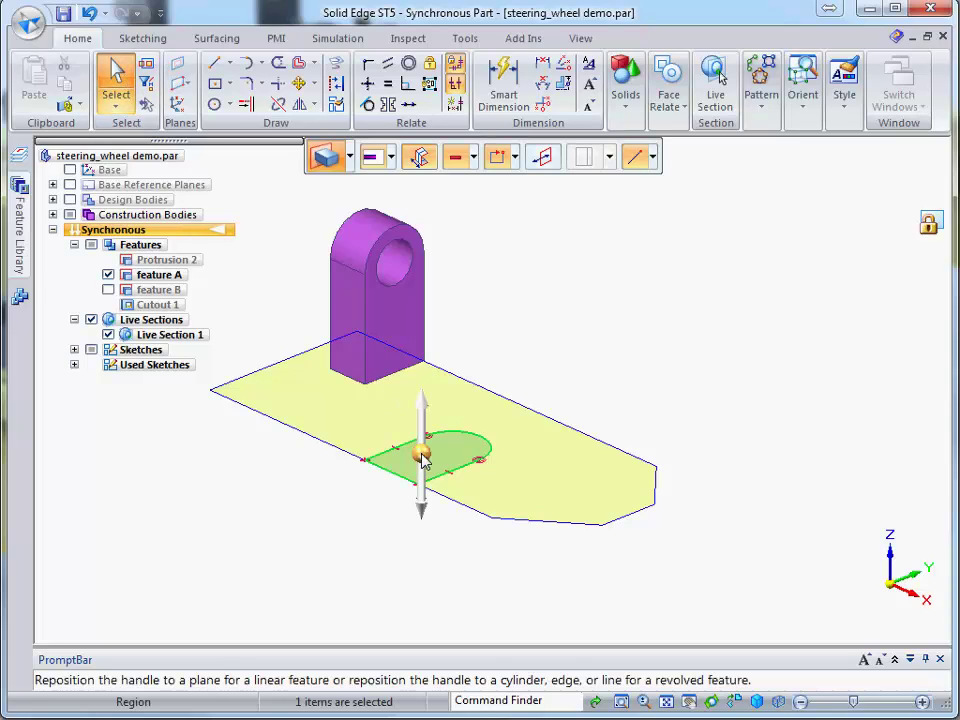
pyautogui.click(424, 459)
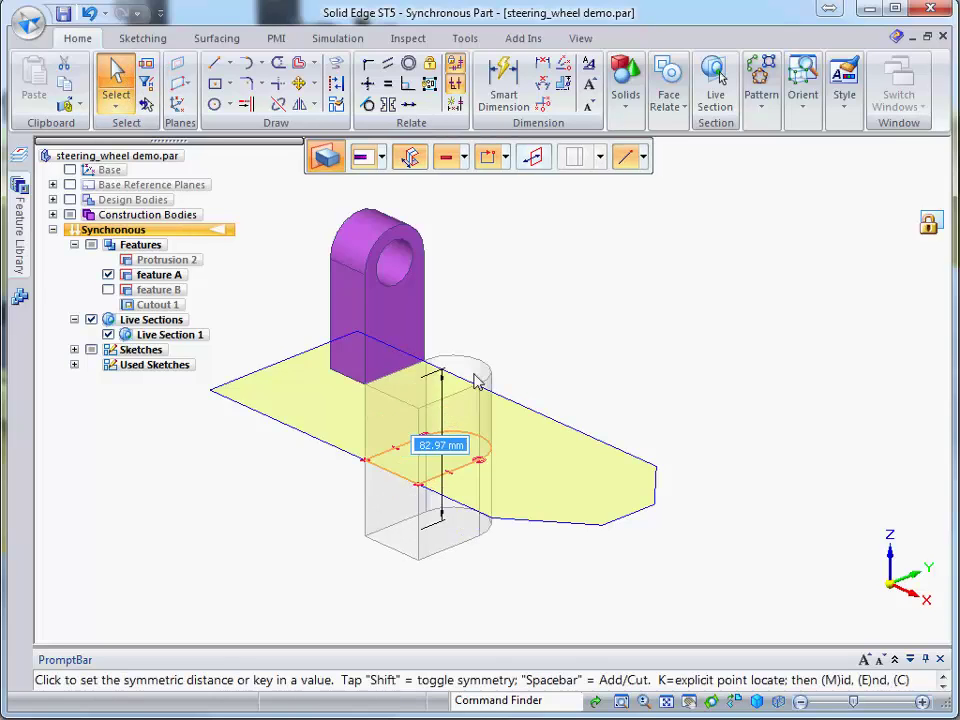
pyautogui.click(510, 364)
pyautogui.click(518, 354)
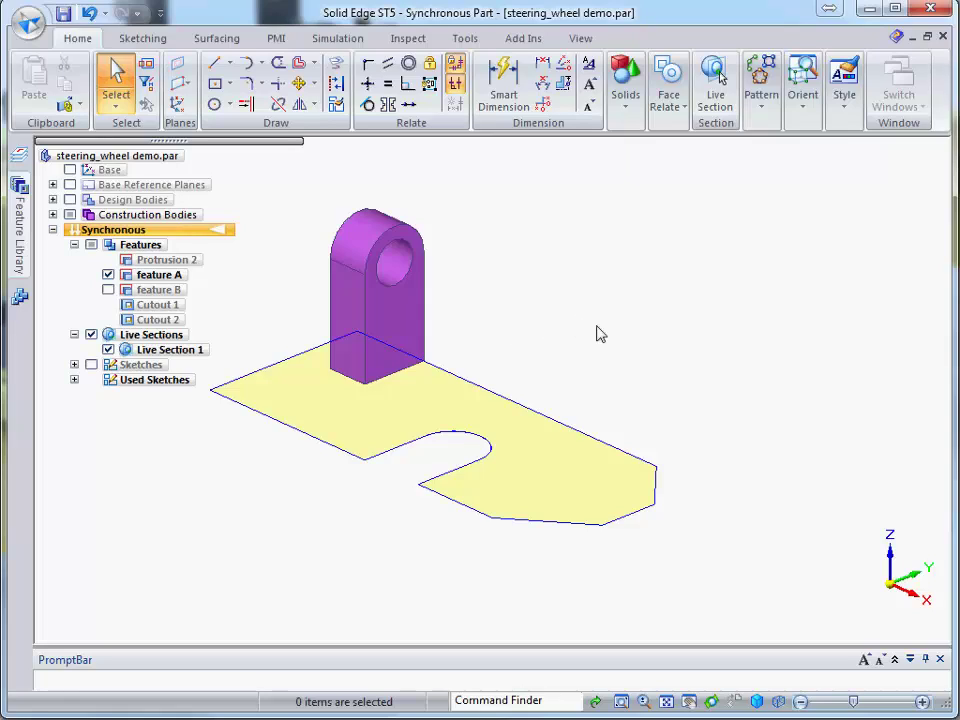
# Show the design body with its new slot, and hide the live section
pyautogui.rightClick(706, 388)
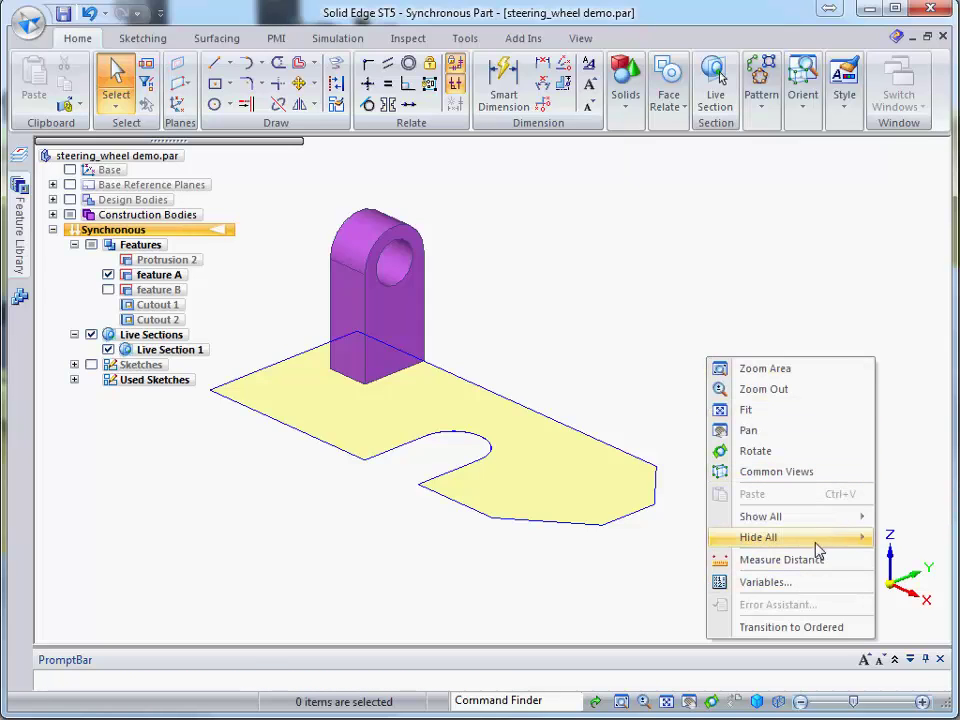
pyautogui.moveTo(842, 516)
pyautogui.click(884, 699)
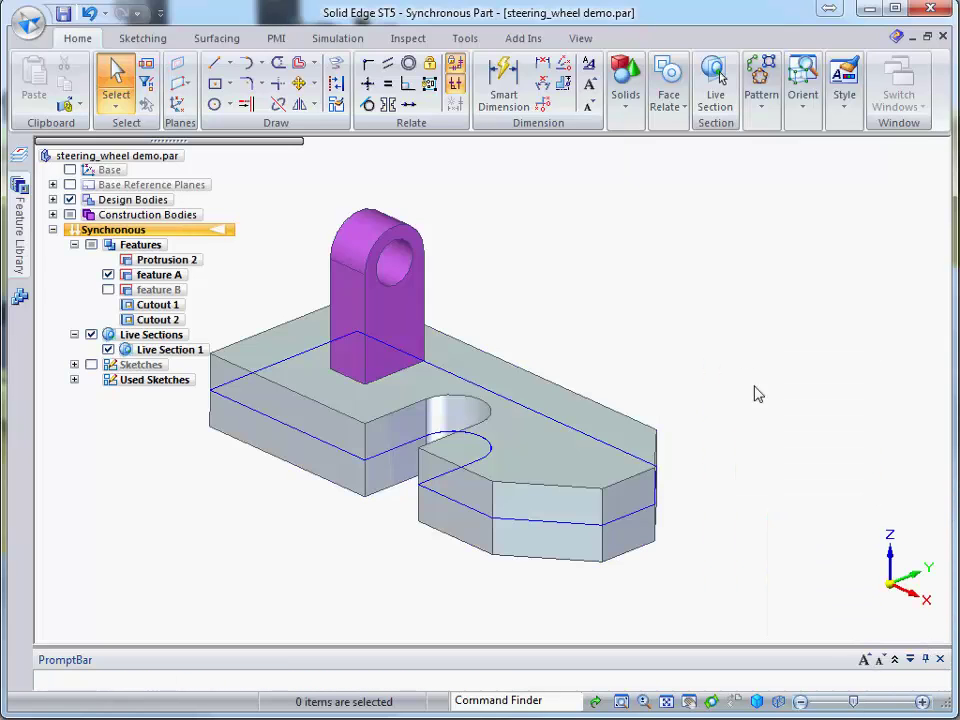
pyautogui.moveTo(706, 320); pyautogui.dragTo(724, 364, button='middle')
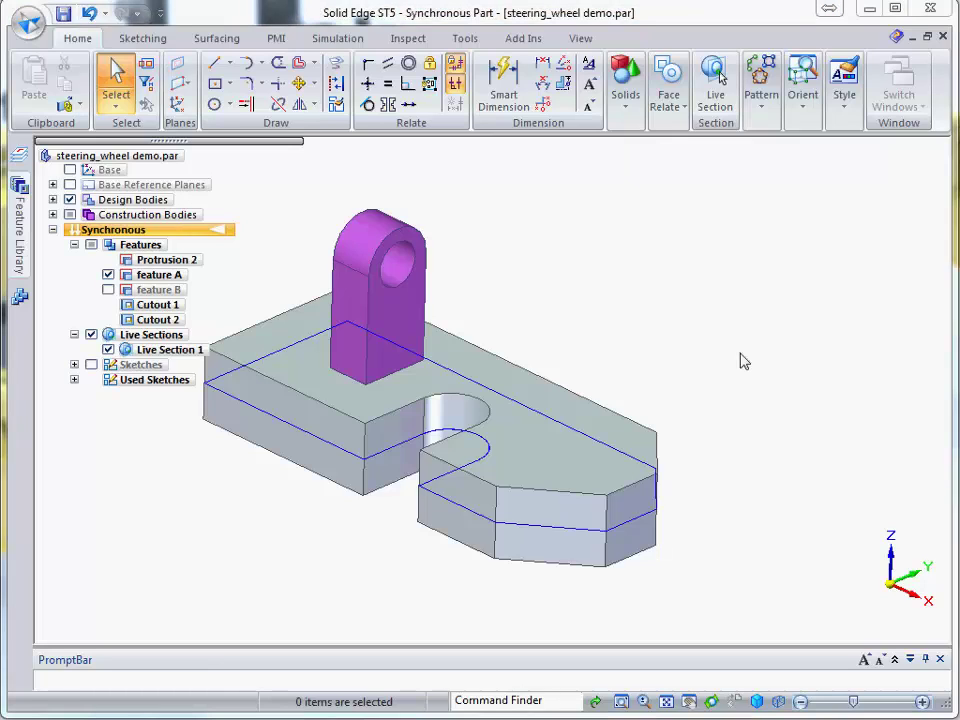
pyautogui.click(91, 335)
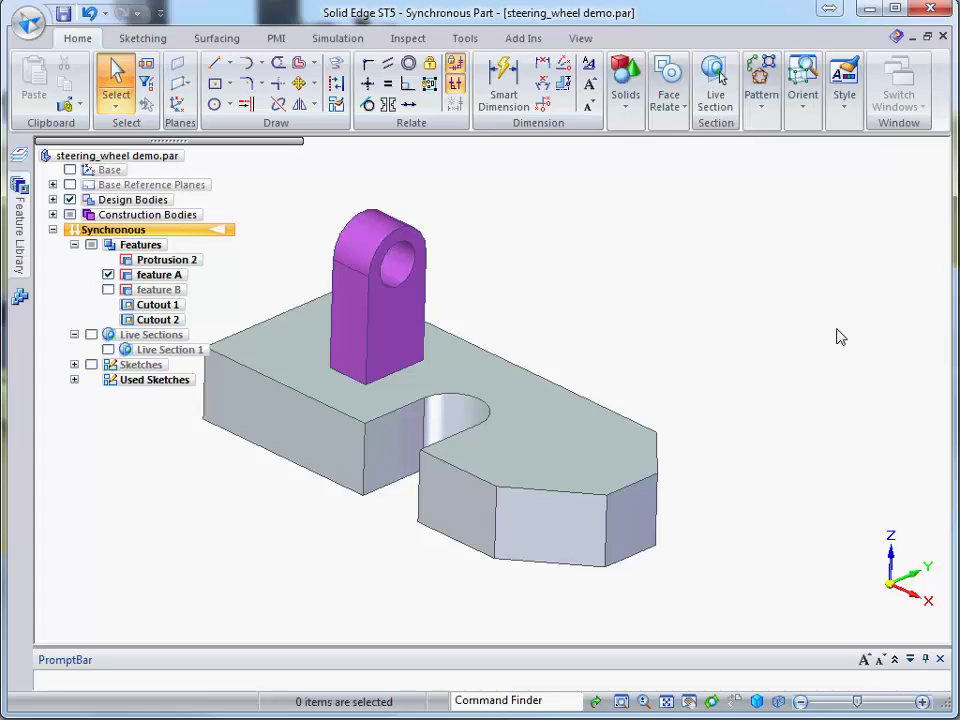
# Open the Solid Edge Help resources and view the available learning tools, including the tutorials and self-paced training
pyautogui.click(896, 38)
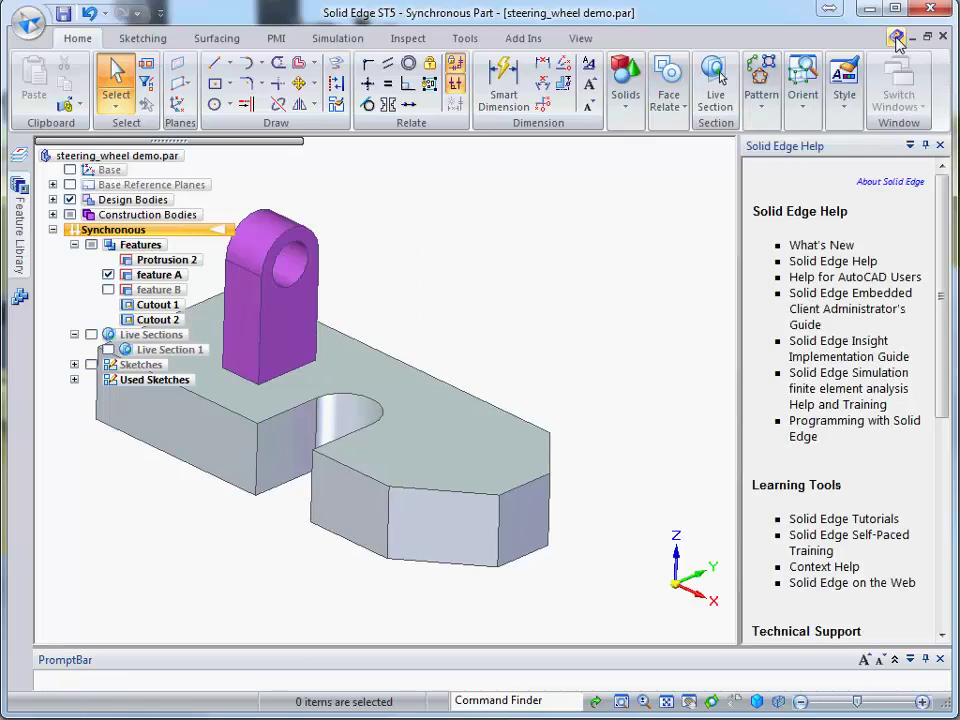
pyautogui.moveTo(940, 333); pyautogui.dragTo(939, 346)
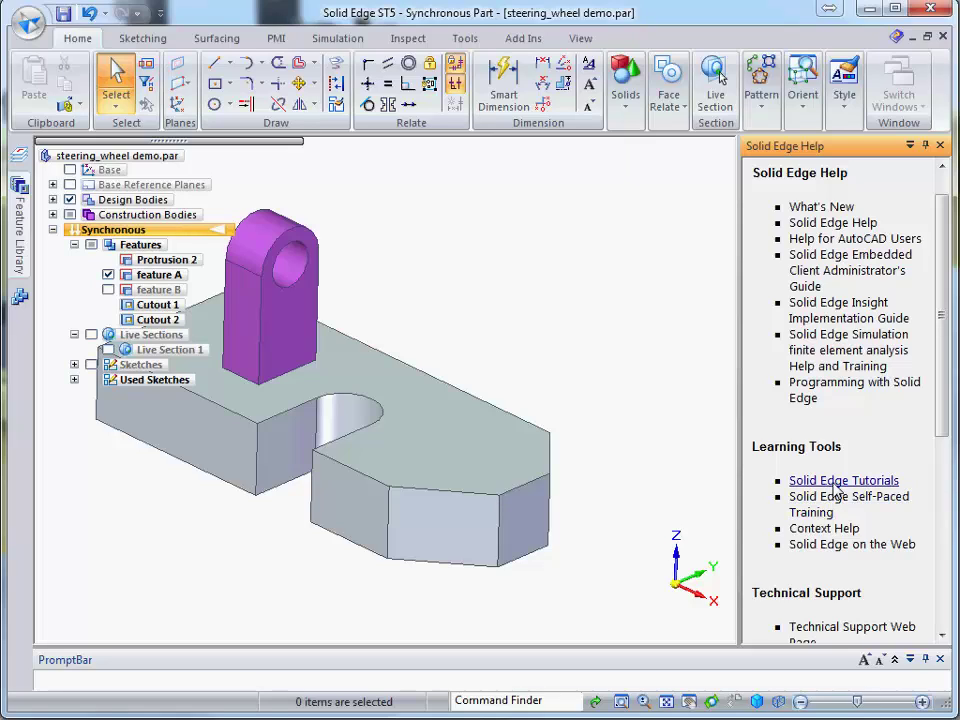
pyautogui.scroll(-1, 840, 485)
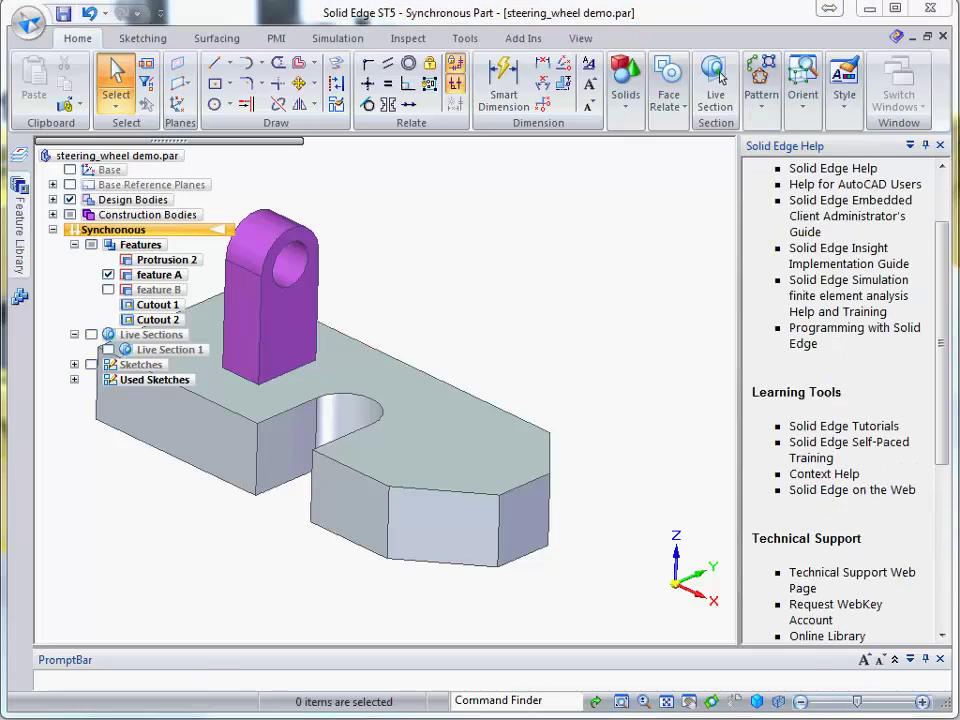